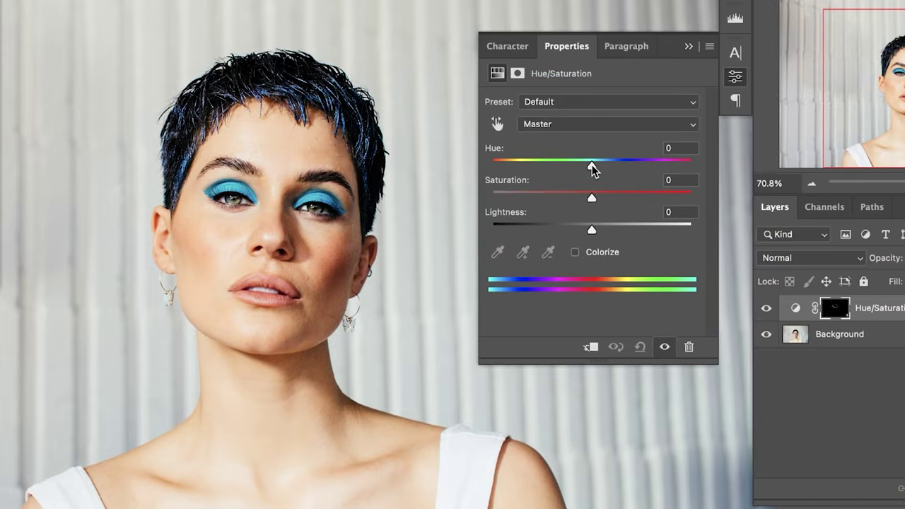
# - Raise the Hue of the masked Hue/Saturation adjustment to recolor the blue eyeshadow
pyautogui.moveTo(592, 165); pyautogui.dragTo(636, 164)
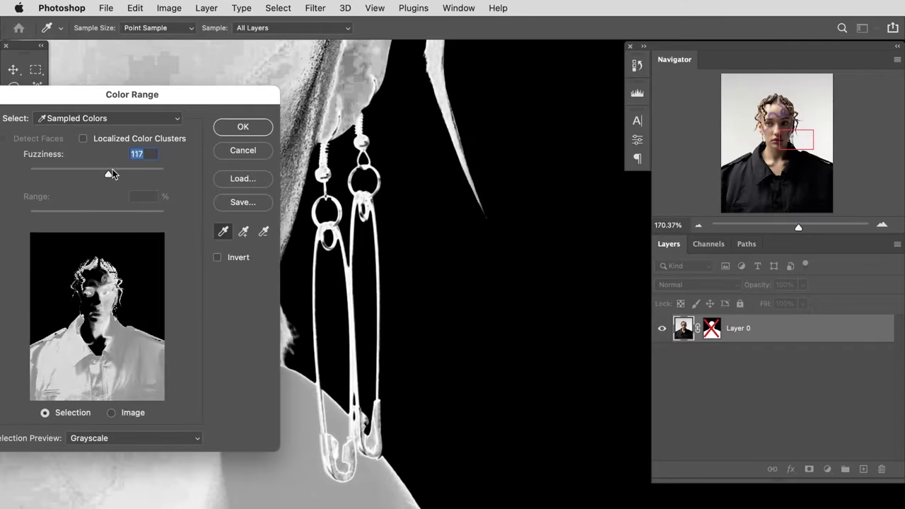
# - Raise the Color Range fuzziness for the safety-pin earrings above 117 and clear the selection around them
pyautogui.moveTo(112, 169); pyautogui.dragTo(129, 175)
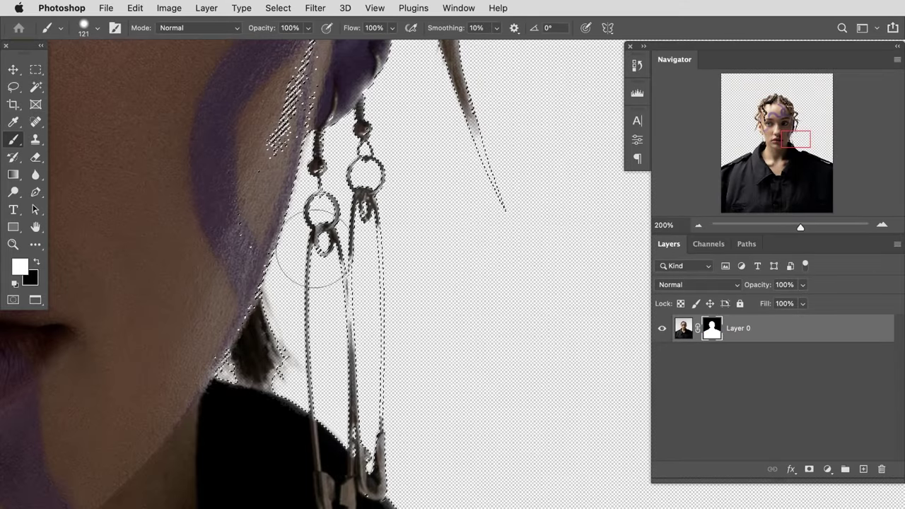
pyautogui.hotkey('ctrl', 'd')
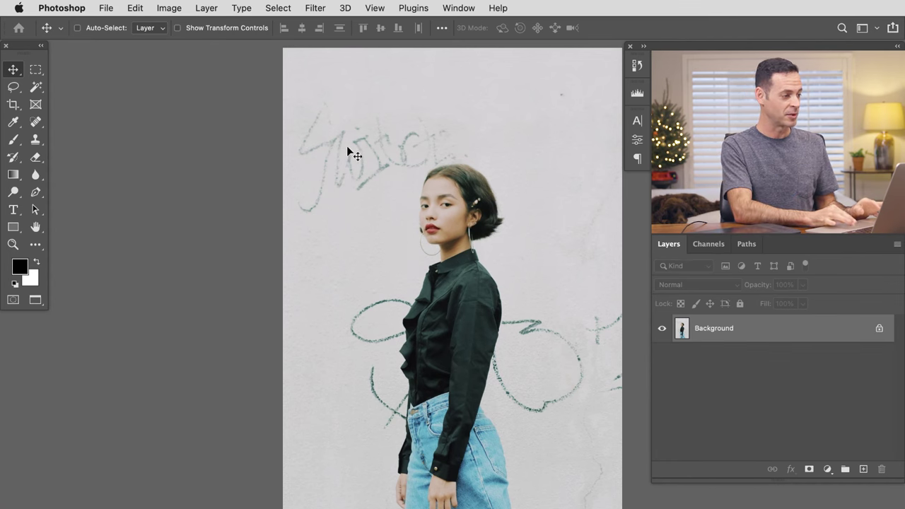
# - Select the woman with Select Subject and hide the wall behind her with a layer mask
pyautogui.click(277, 8)
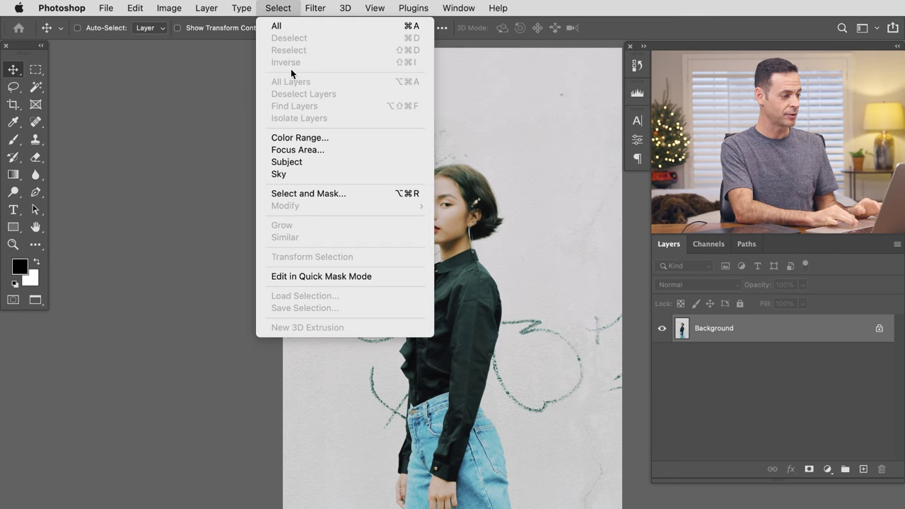
pyautogui.click(299, 163)
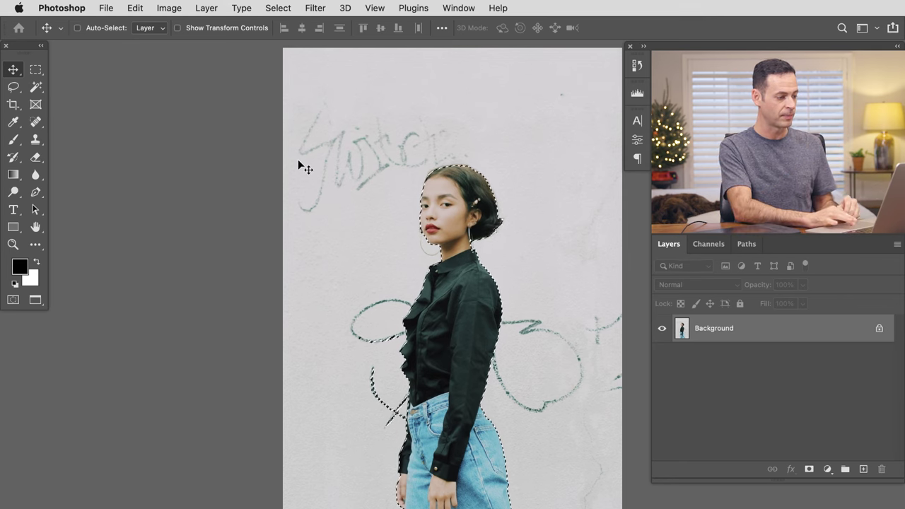
pyautogui.moveTo(441, 254); pyautogui.dragTo(490, 243)
pyautogui.moveTo(477, 355); pyautogui.dragTo(410, 203)
pyautogui.moveTo(264, 386); pyautogui.dragTo(292, 273)
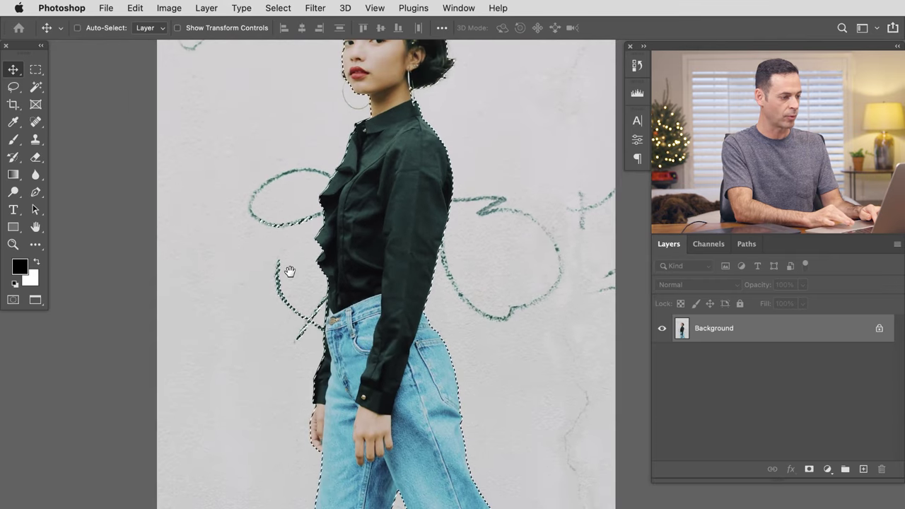
pyautogui.moveTo(290, 268); pyautogui.dragTo(285, 353)
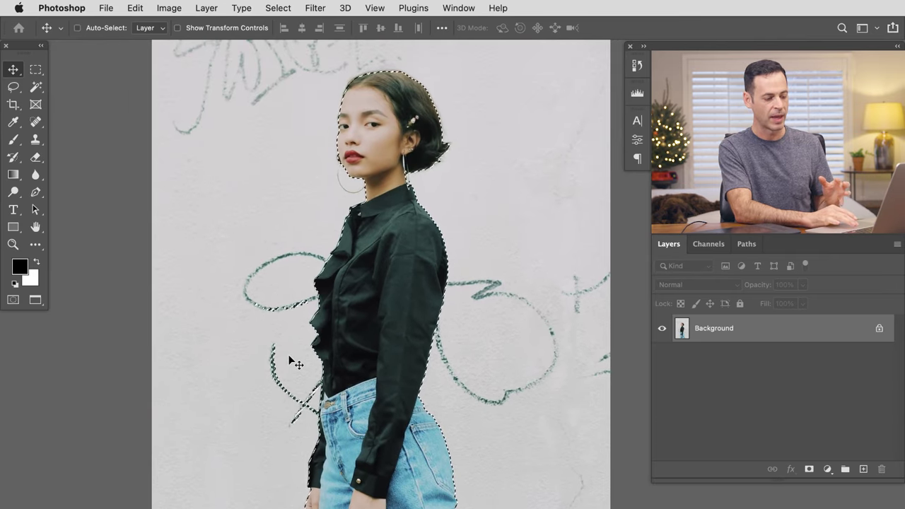
pyautogui.click(809, 470)
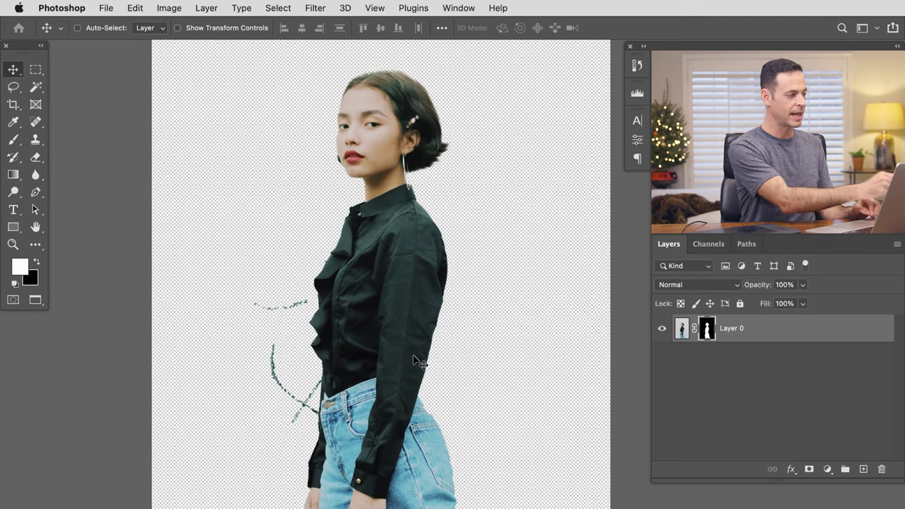
# - Lasso both leftover graffiti marks beside the woman's shirt and jeans into one combined selection
pyautogui.click(13, 87)
pyautogui.moveTo(277, 288); pyautogui.dragTo(314, 277)
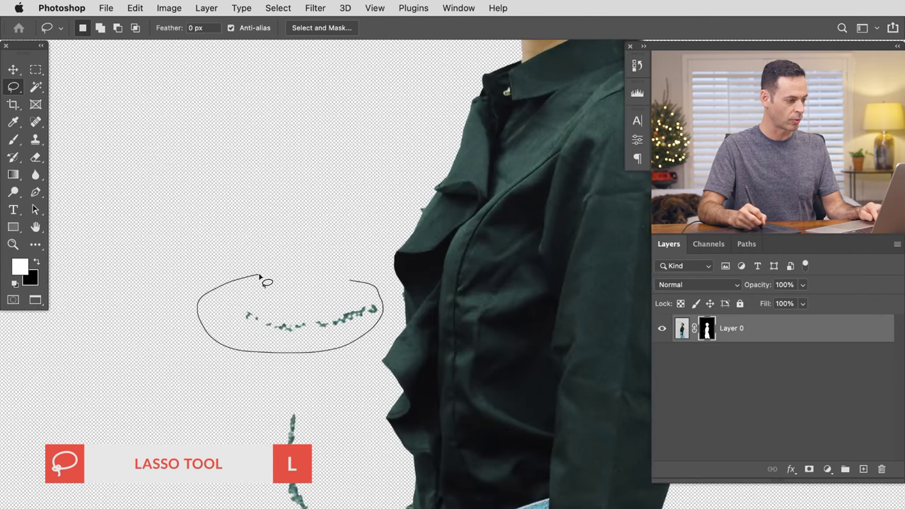
pyautogui.moveTo(351, 397)
pyautogui.mouseDown()
pyautogui.moveTo(315, 217)
pyautogui.moveTo(309, 251)
pyautogui.mouseUp()
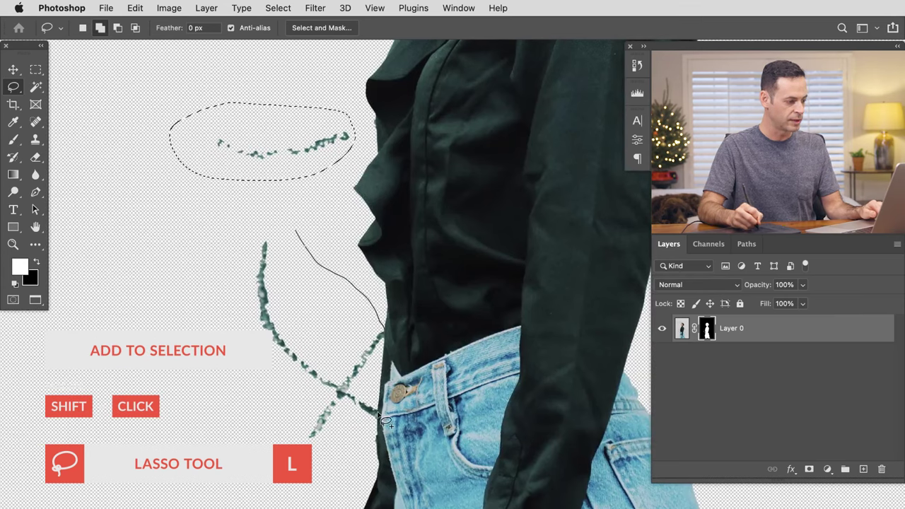
pyautogui.moveTo(271, 225); pyautogui.dragTo(291, 228)
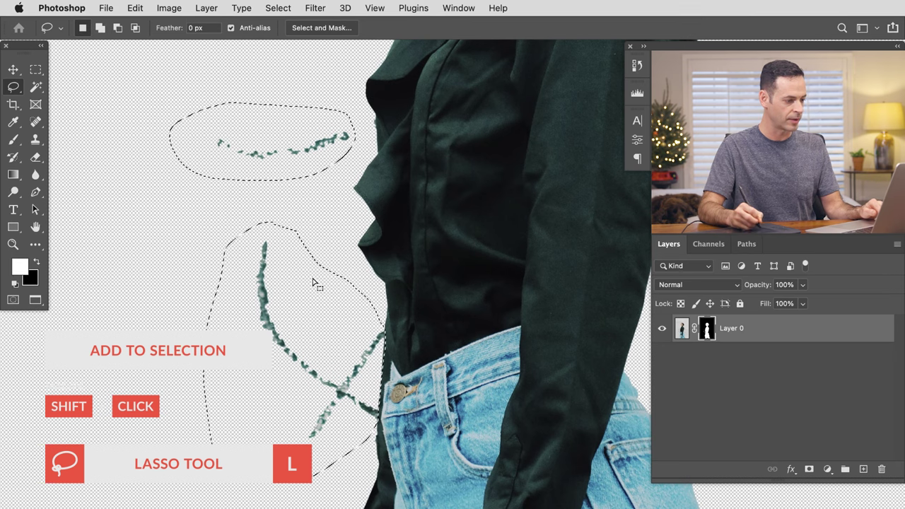
# - Fill the selected graffiti areas of the layer mask with black and deselect
pyautogui.click(135, 8)
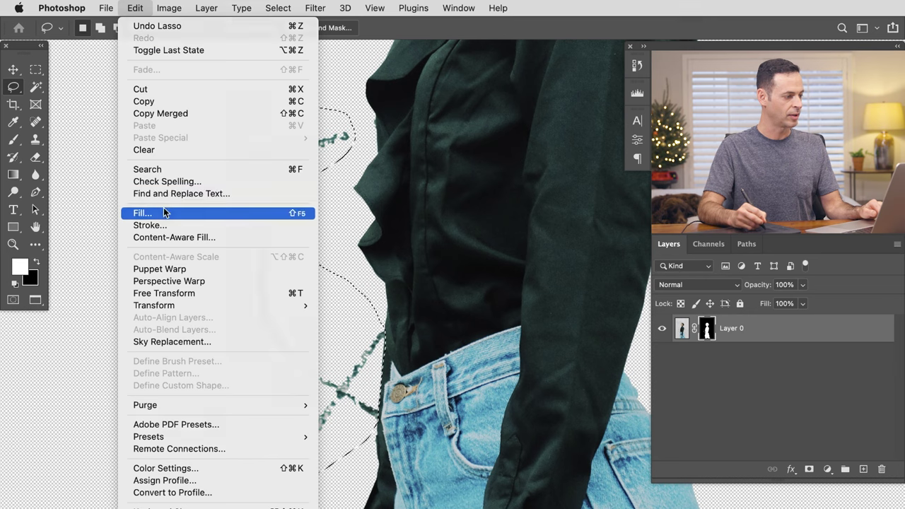
pyautogui.click(160, 212)
pyautogui.click(449, 229)
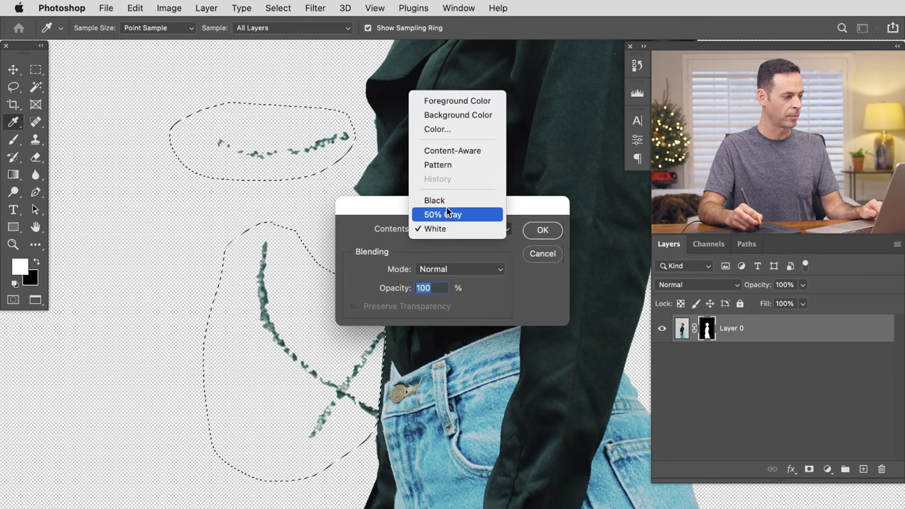
pyautogui.click(434, 201)
pyautogui.click(542, 231)
pyautogui.press('l')
pyautogui.hotkey('ctrl', 'd')
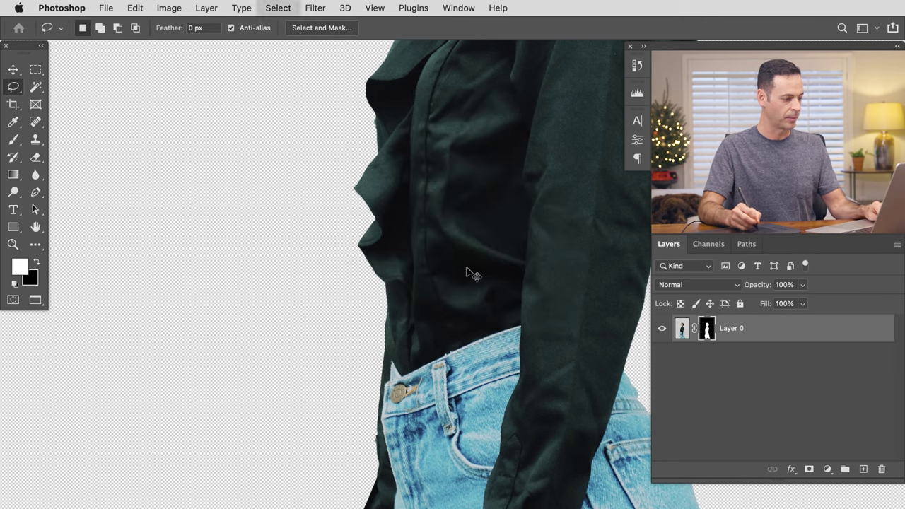
pyautogui.moveTo(523, 262); pyautogui.dragTo(354, 370)
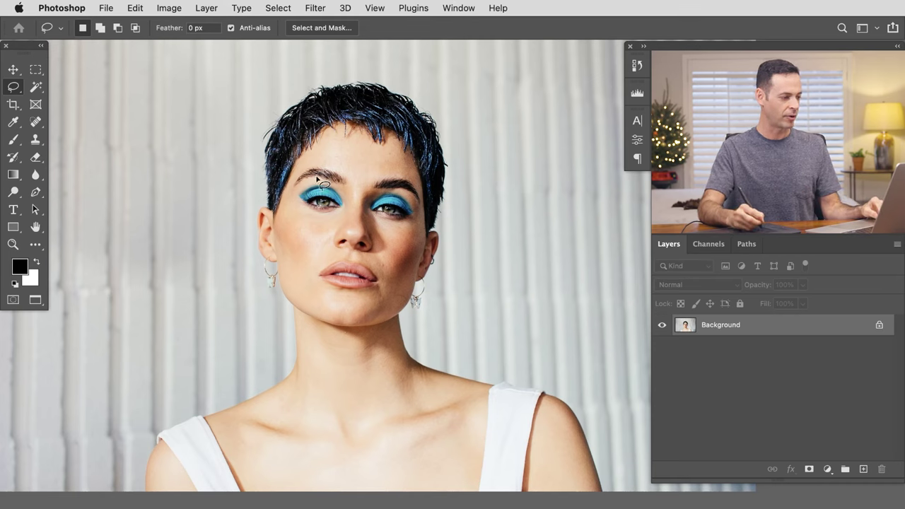
# - Open Color Range on the short-haired woman's portrait and sample the skin tone on her face and neck
pyautogui.click(278, 9)
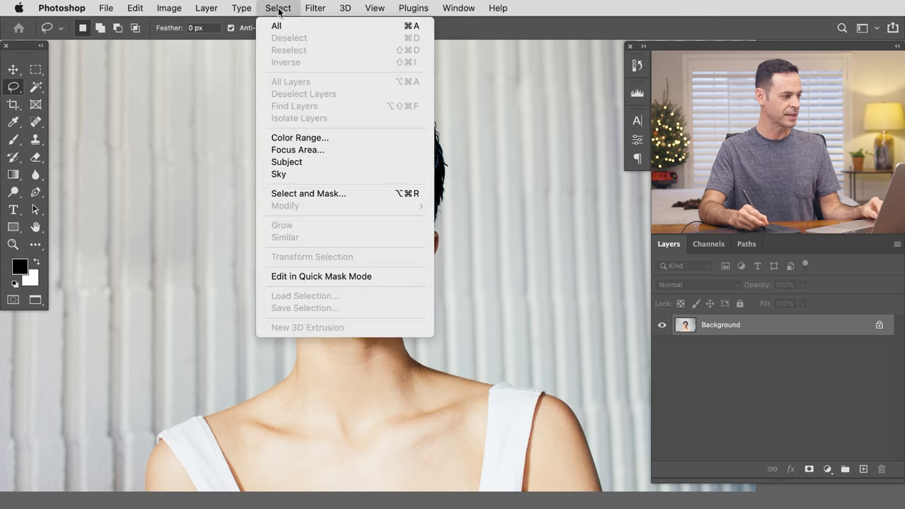
pyautogui.click(293, 138)
pyautogui.moveTo(322, 259); pyautogui.dragTo(184, 202)
pyautogui.moveTo(392, 245); pyautogui.dragTo(530, 283)
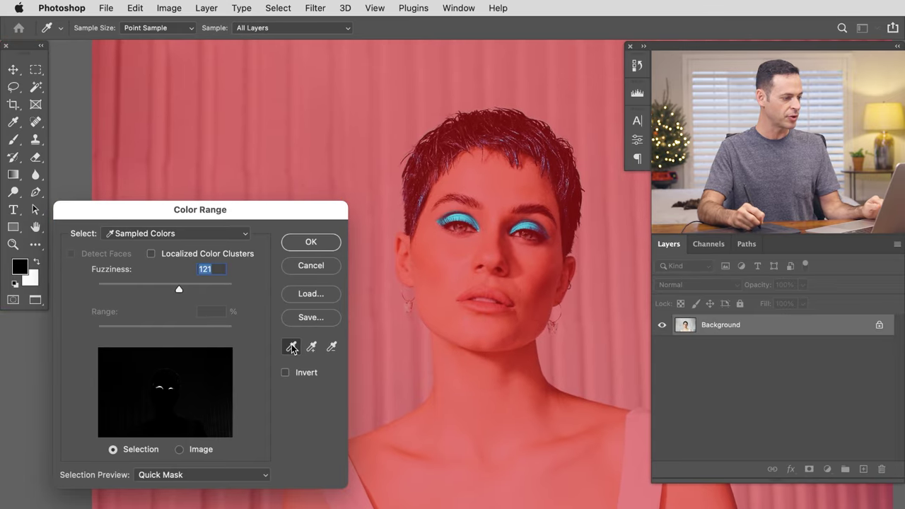
pyautogui.click(444, 259)
pyautogui.click(476, 380)
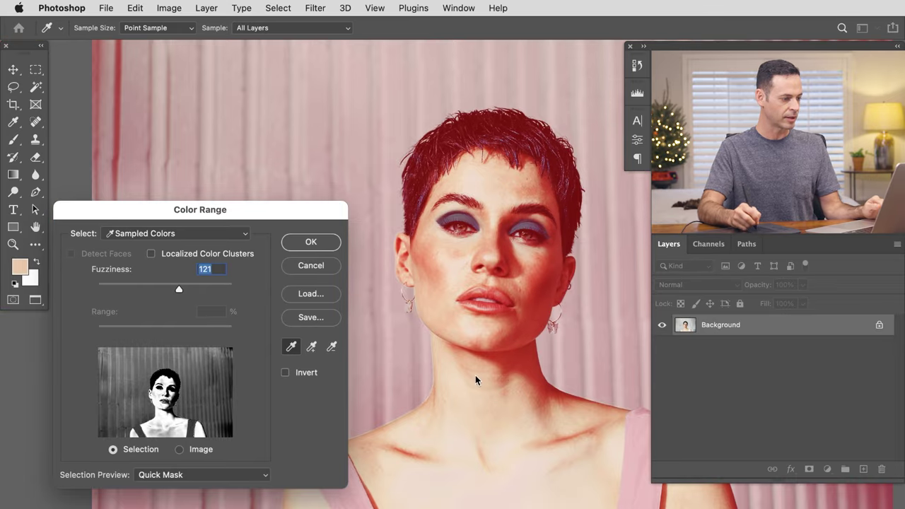
pyautogui.moveTo(242, 205); pyautogui.dragTo(251, 73)
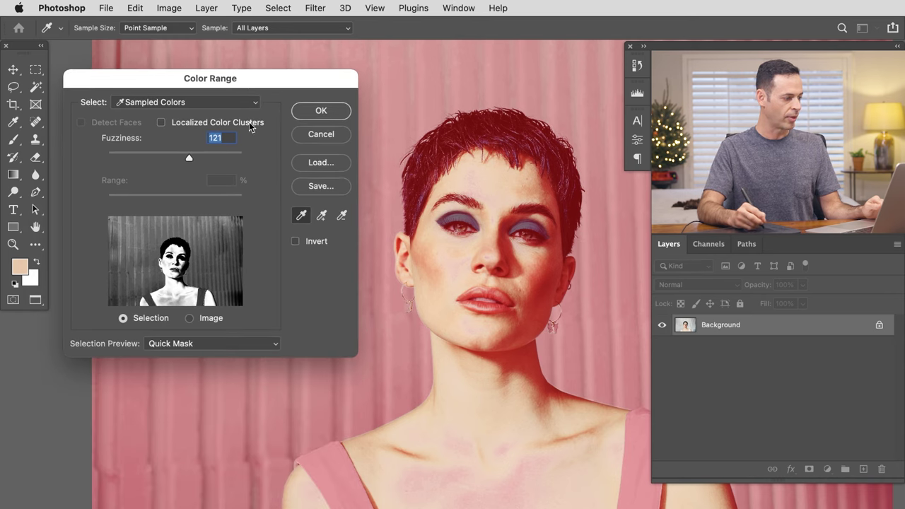
# - Set the selection preview to Grayscale and sample the light corrugated wall behind the woman
pyautogui.click(194, 347)
pyautogui.click(225, 299)
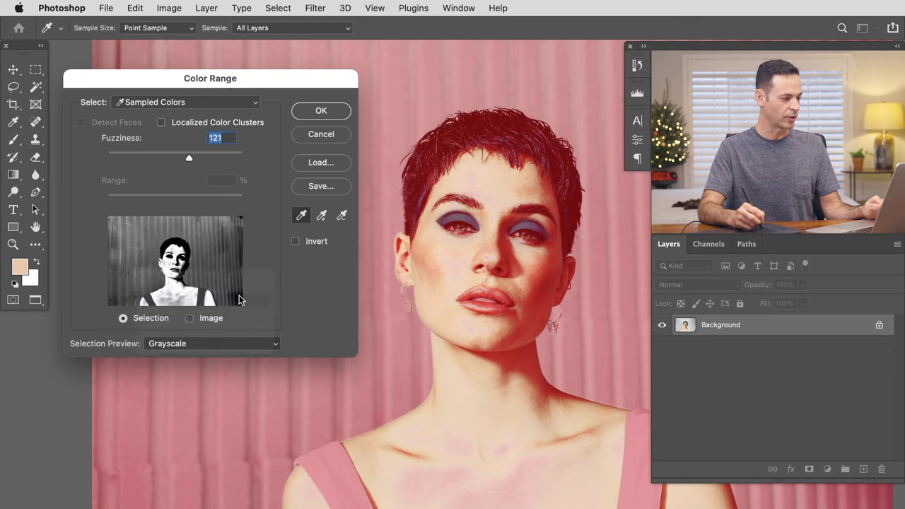
pyautogui.click(369, 252)
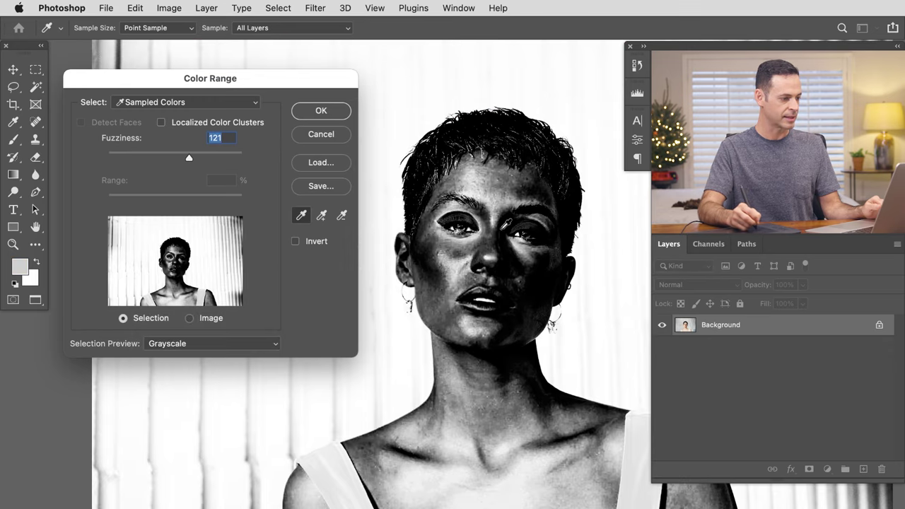
pyautogui.click(547, 277)
pyautogui.click(594, 338)
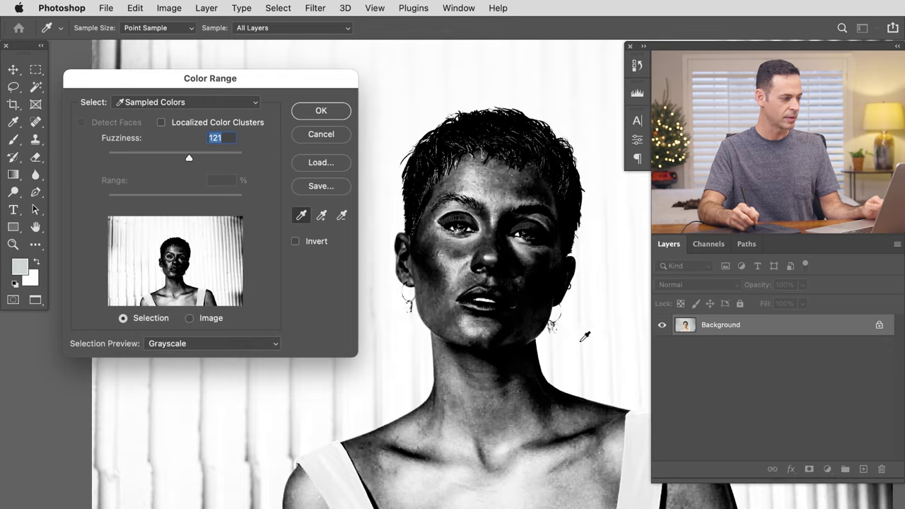
# - Preview the color selection as Black Matte and as Quick Mask
pyautogui.click(235, 346)
pyautogui.click(248, 357)
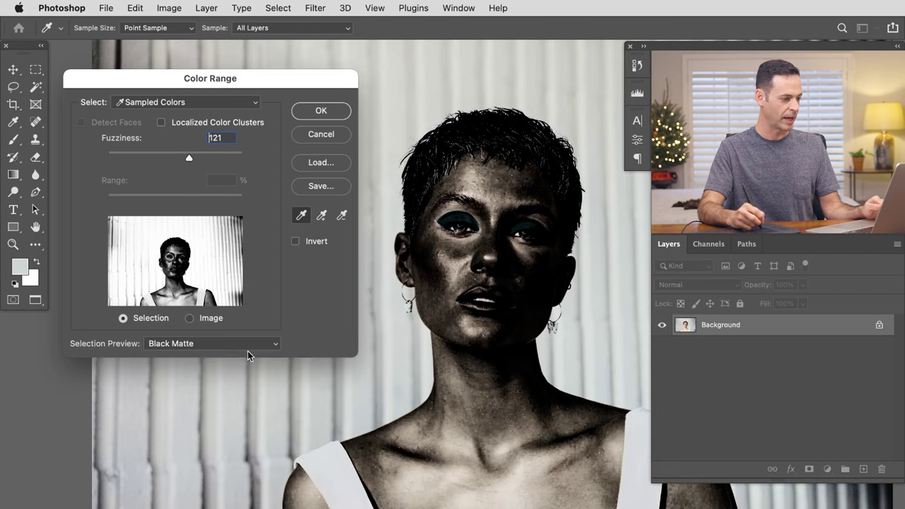
pyautogui.click(248, 345)
pyautogui.click(249, 371)
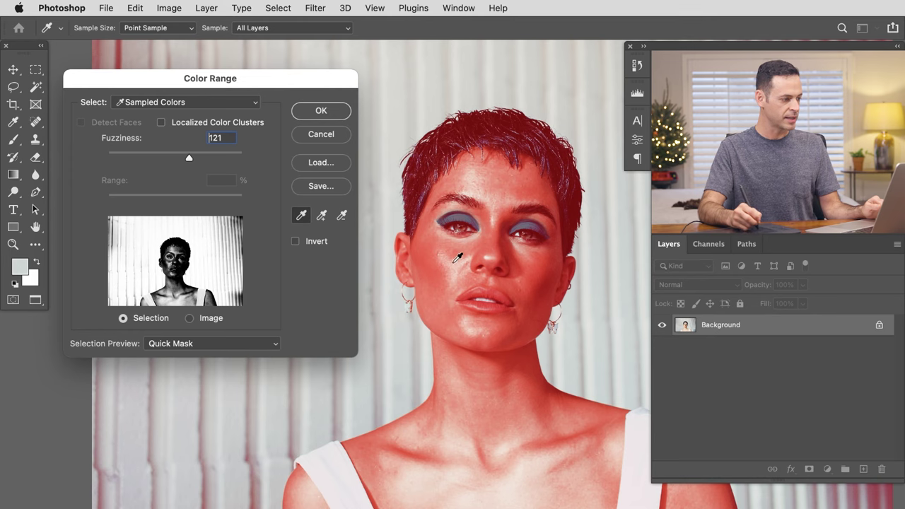
# - Sample the blue eyeshadow on the eyelid and set the Fuzziness to 105
pyautogui.click(465, 214)
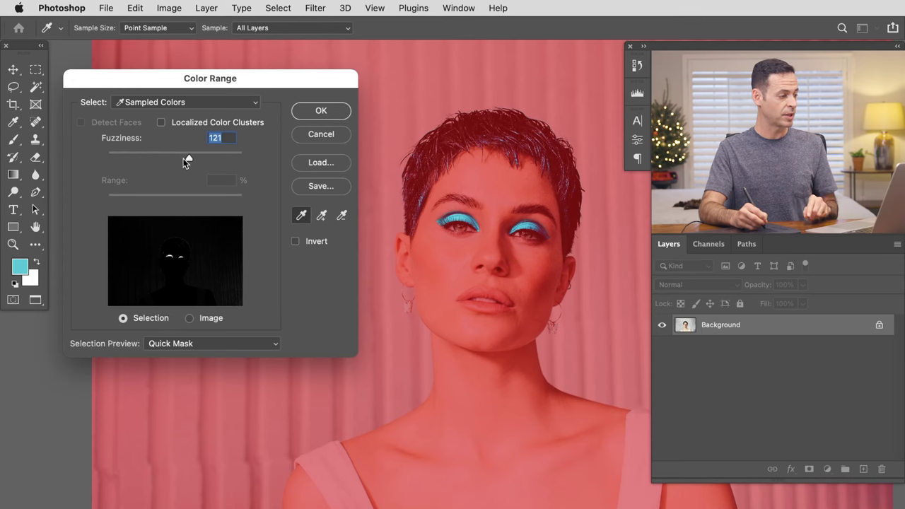
pyautogui.moveTo(191, 157); pyautogui.dragTo(216, 157)
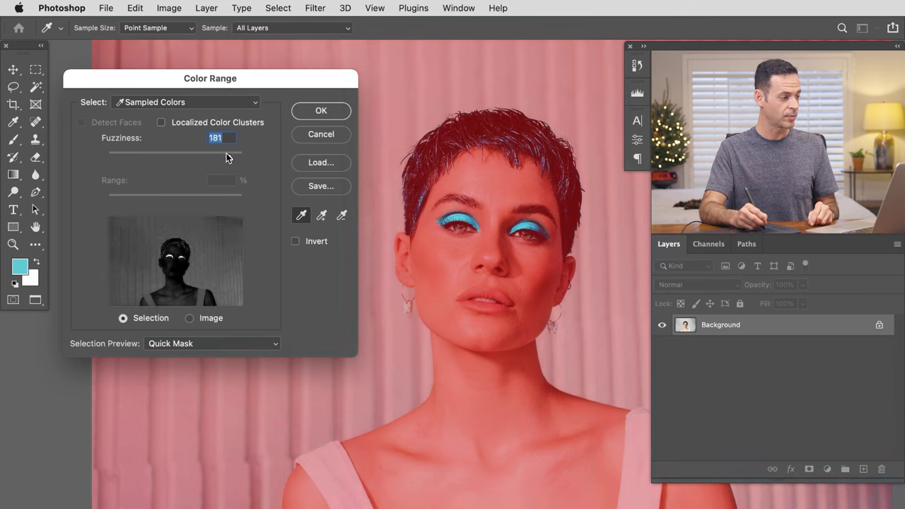
pyautogui.moveTo(183, 157); pyautogui.dragTo(178, 157)
# - Set the selection preview to Grayscale and the Fuzziness to 132
pyautogui.click(208, 346)
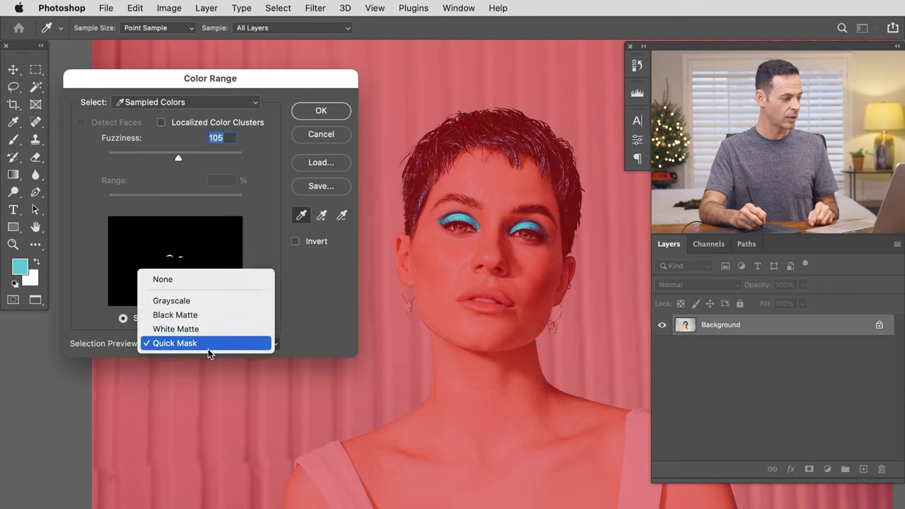
pyautogui.click(205, 300)
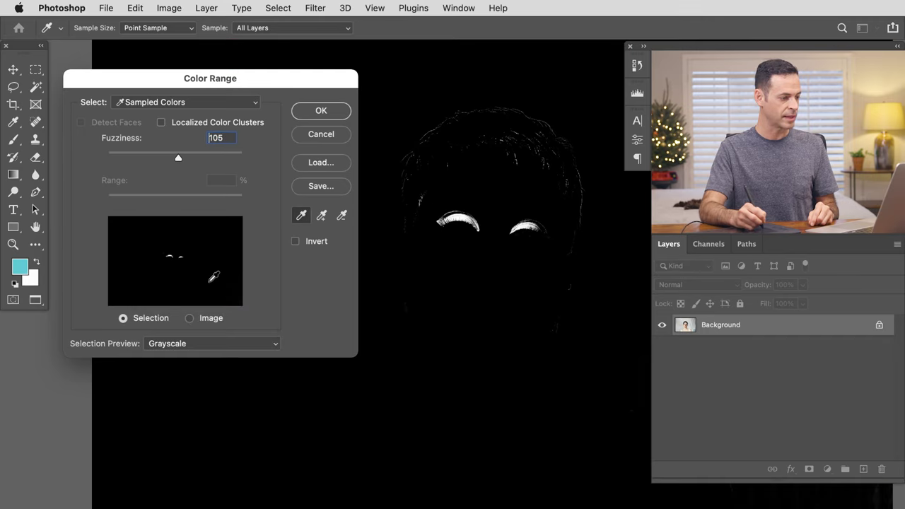
pyautogui.moveTo(181, 157); pyautogui.dragTo(199, 153)
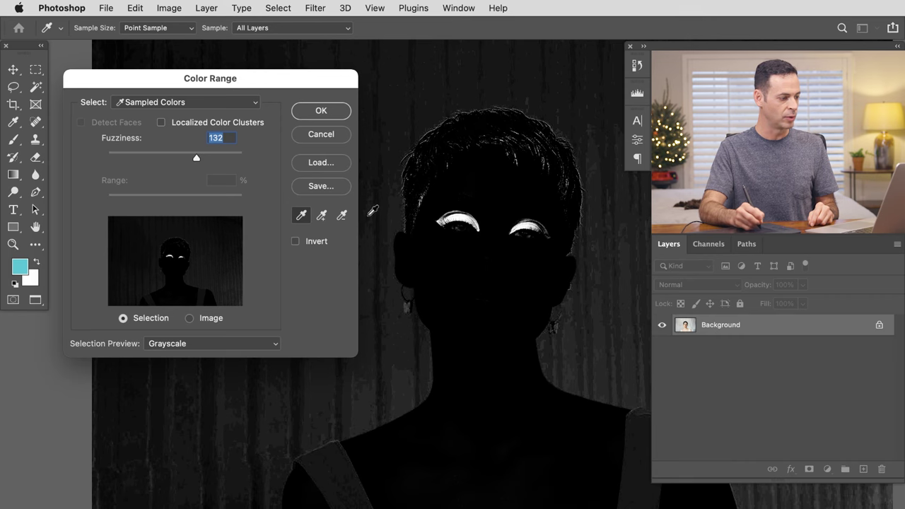
# - Set the selection preview to None to view the original photo, and return it to Grayscale
pyautogui.click(222, 343)
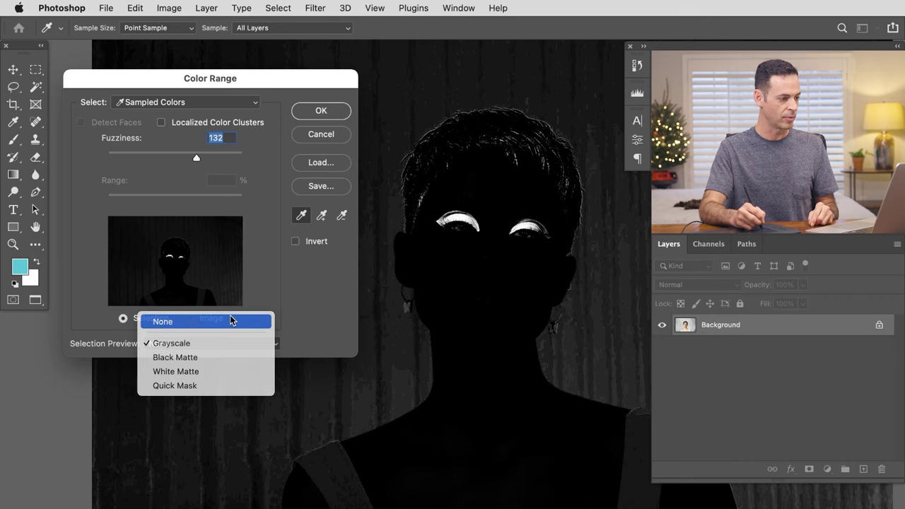
pyautogui.click(231, 318)
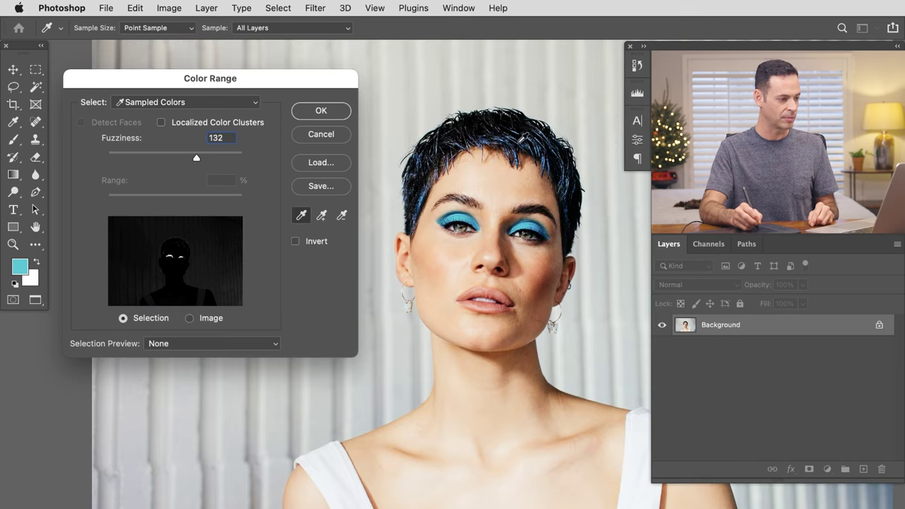
pyautogui.click(237, 342)
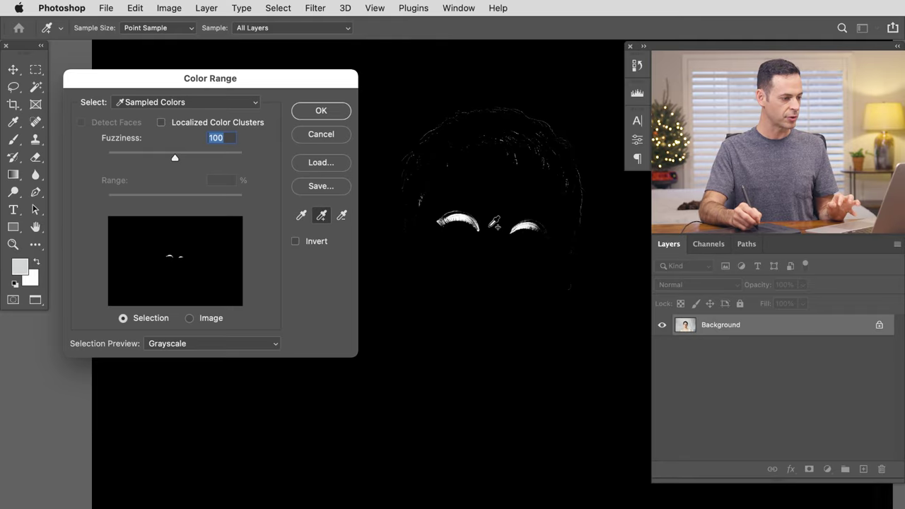
# - Add the blue eyeshadow of the other eyelid to the sampled colors and create the selection with Fuzziness 53
pyautogui.click(545, 227)
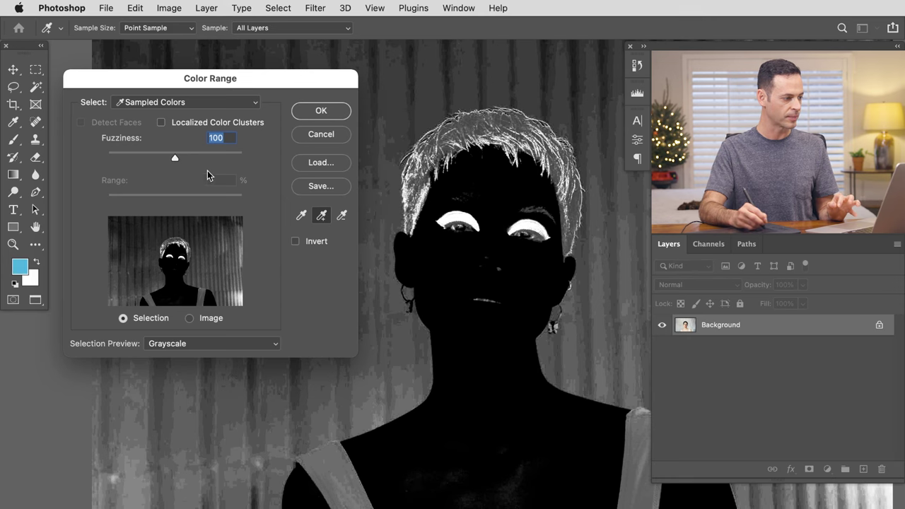
pyautogui.moveTo(177, 159); pyautogui.dragTo(158, 160)
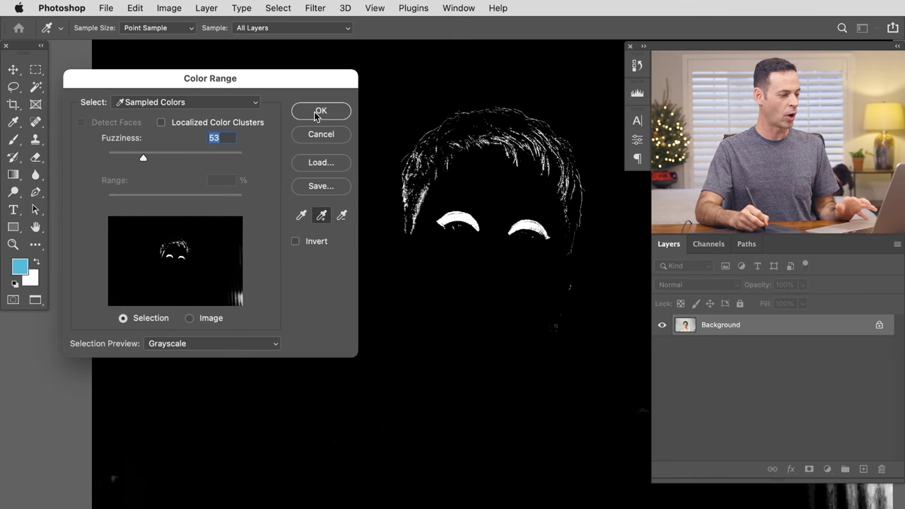
pyautogui.click(318, 112)
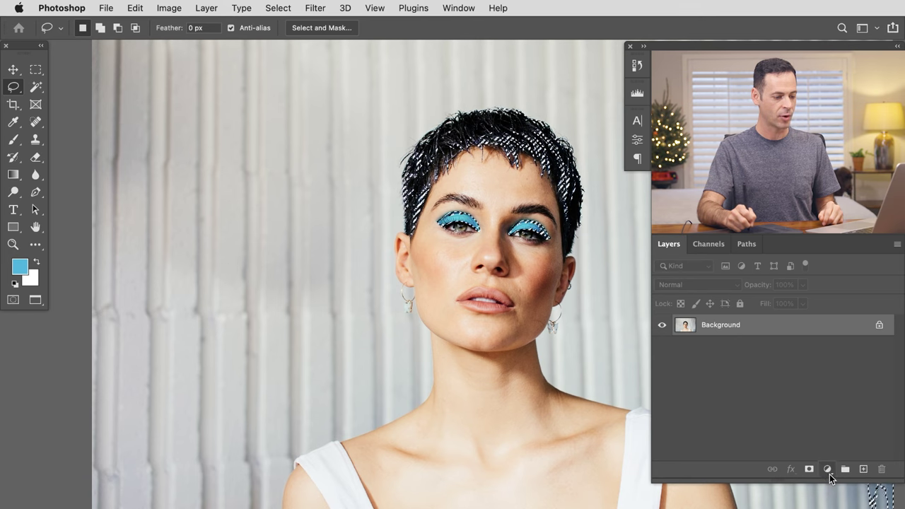
# - Add a Hue/Saturation adjustment layer masked to the selected eyeshadow and shift its Hue
pyautogui.click(828, 469)
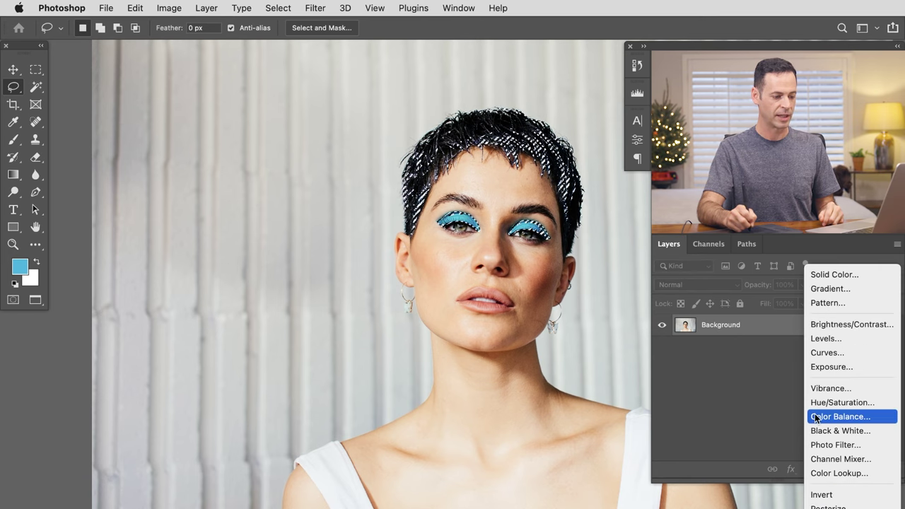
pyautogui.click(841, 402)
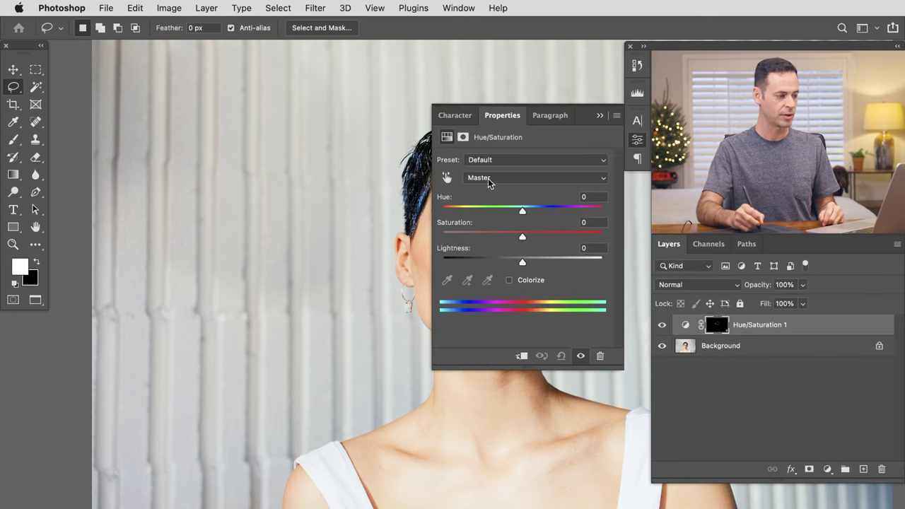
pyautogui.moveTo(384, 236); pyautogui.dragTo(168, 255)
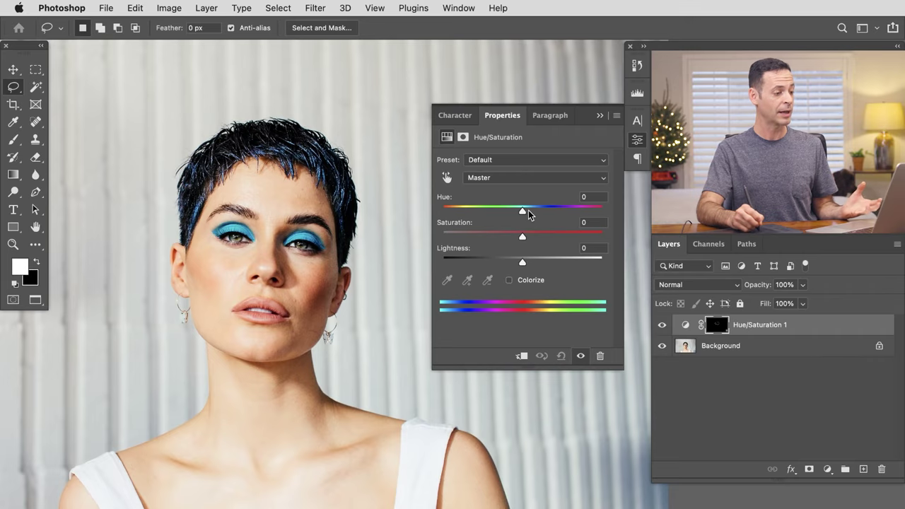
pyautogui.moveTo(522, 213)
pyautogui.mouseDown()
pyautogui.moveTo(580, 218)
pyautogui.moveTo(438, 214)
pyautogui.moveTo(510, 217)
pyautogui.mouseUp()
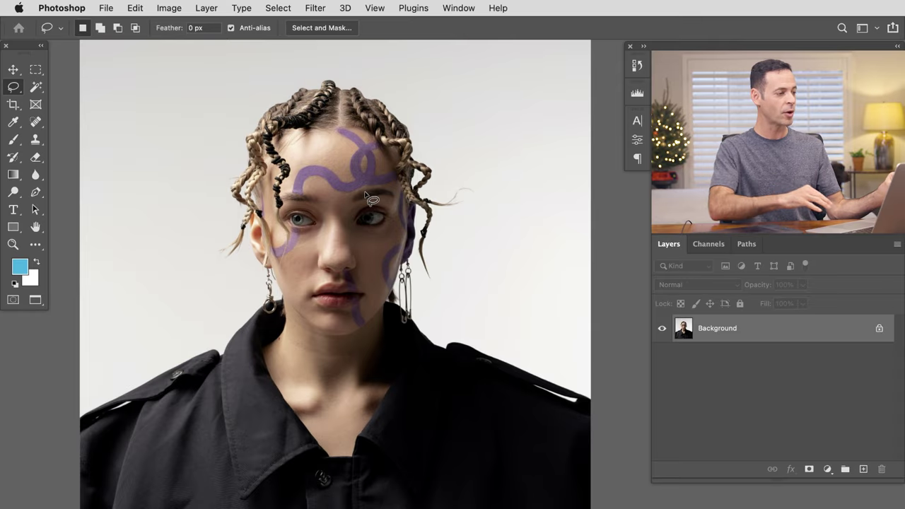
# - Open Select and Mask for the portrait with purple face paint and set the view mode to Overlay
pyautogui.click(278, 8)
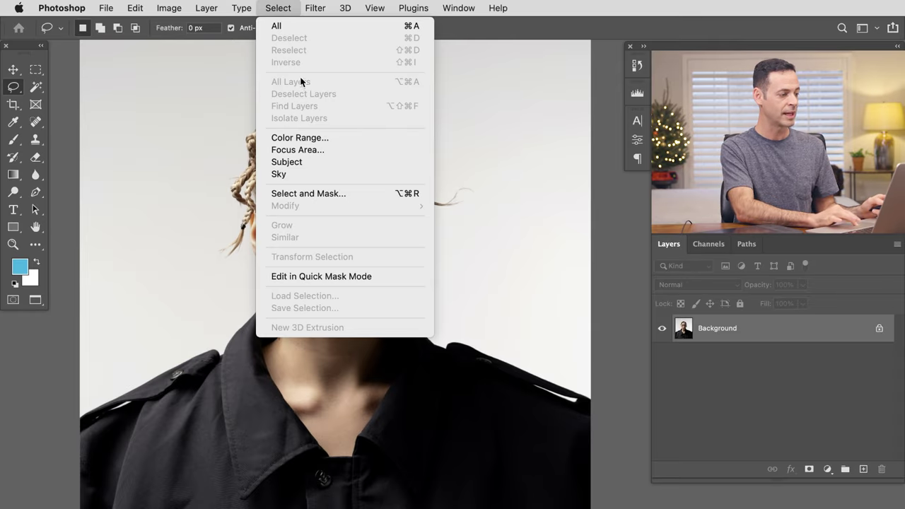
pyautogui.click(328, 193)
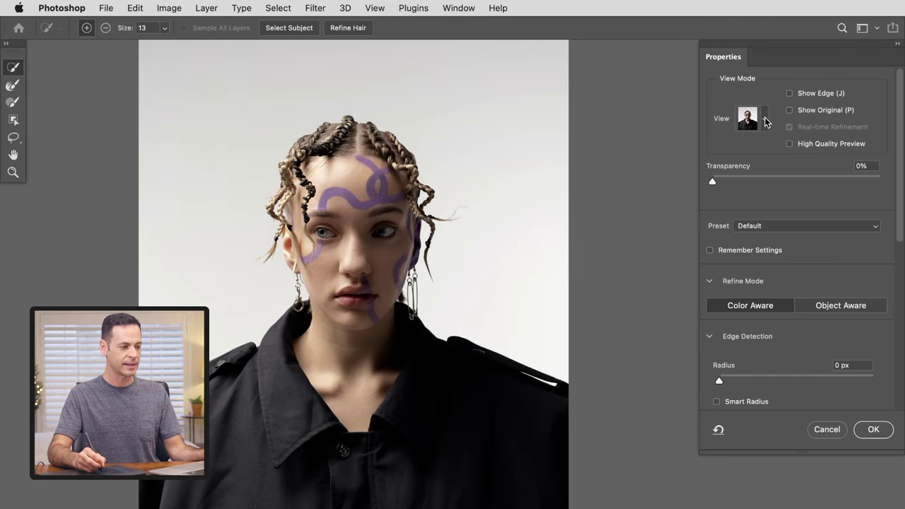
pyautogui.click(766, 122)
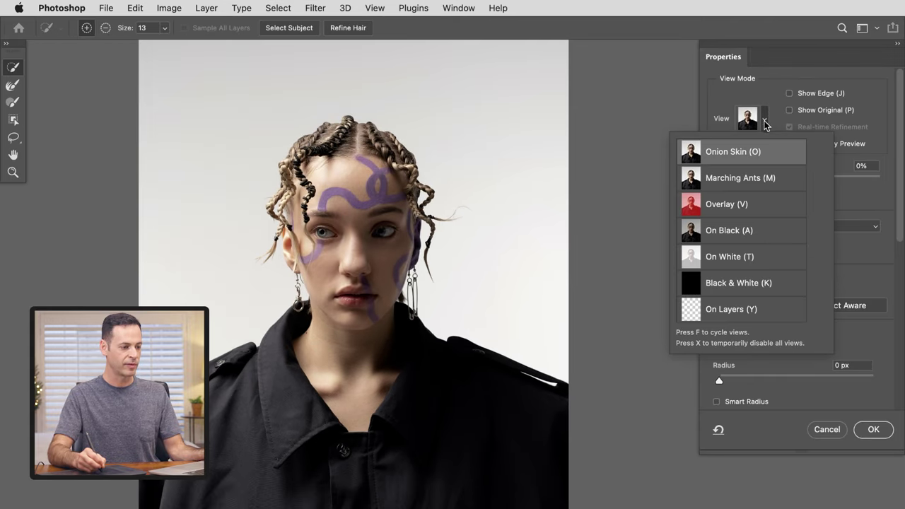
pyautogui.click(739, 204)
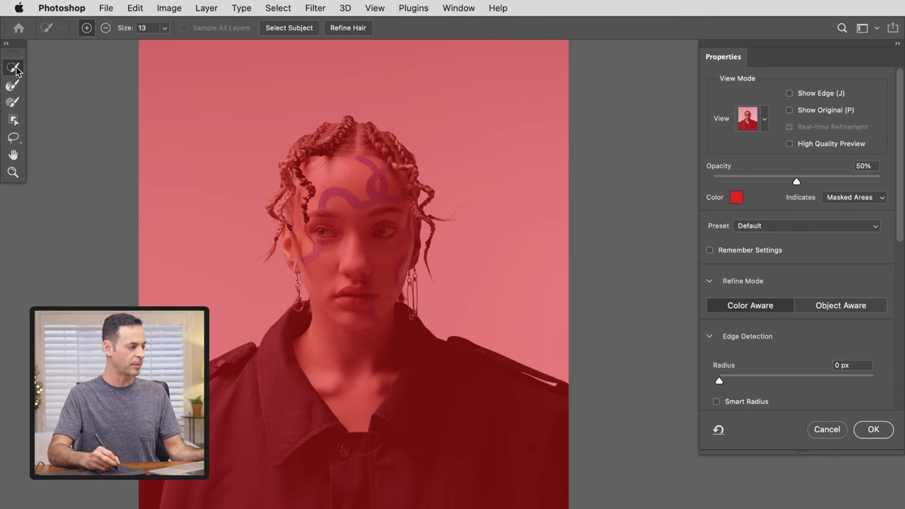
# - Select the pale background on both sides of the woman with the Quick Selection tool at size 13
pyautogui.moveTo(198, 158); pyautogui.dragTo(197, 177)
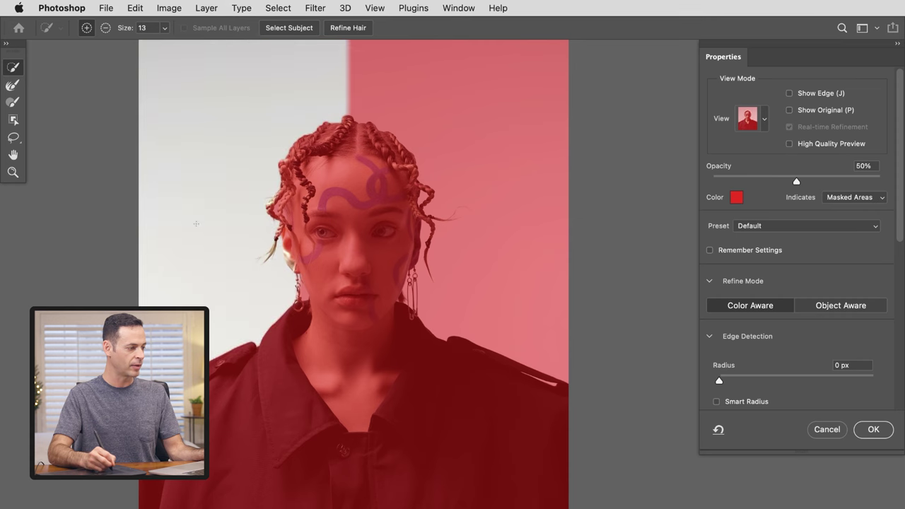
pyautogui.moveTo(348, 97)
pyautogui.mouseDown()
pyautogui.moveTo(382, 90)
pyautogui.moveTo(396, 99)
pyautogui.mouseUp()
pyautogui.click(483, 157)
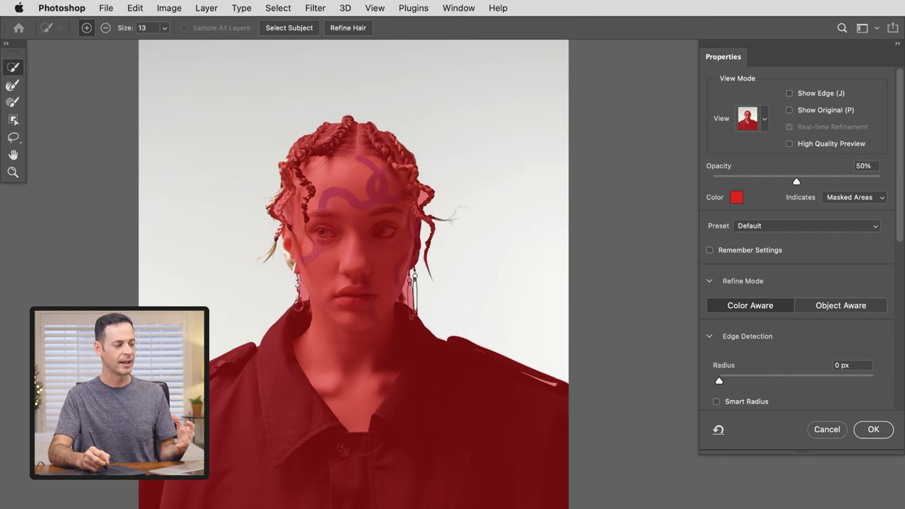
pyautogui.click(764, 118)
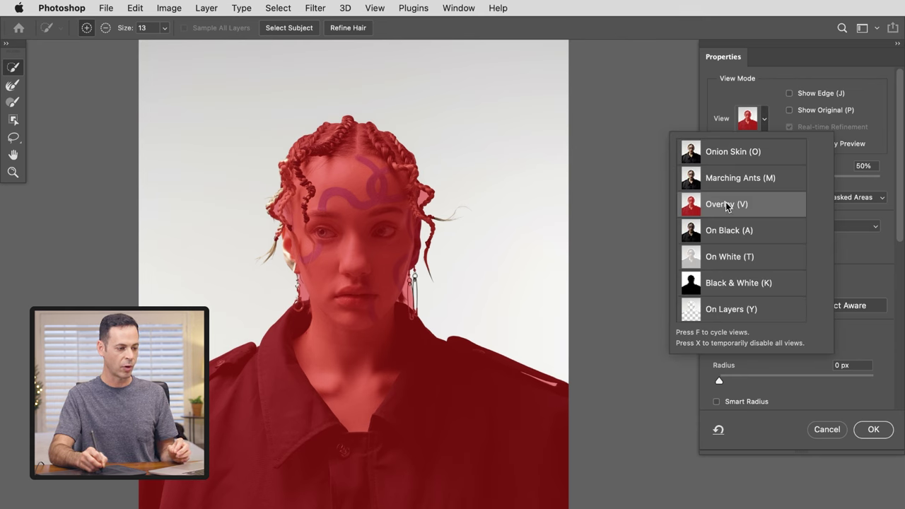
pyautogui.click(711, 99)
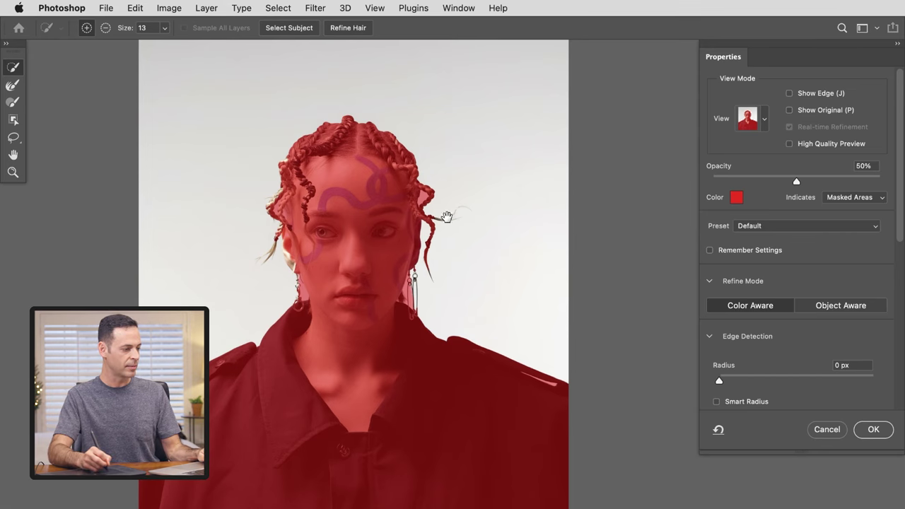
# - Refine the selection around the stray wisps of hair and the safety-pin earrings with the Refine Edge Brush at size 45
pyautogui.moveTo(419, 209); pyautogui.dragTo(485, 167)
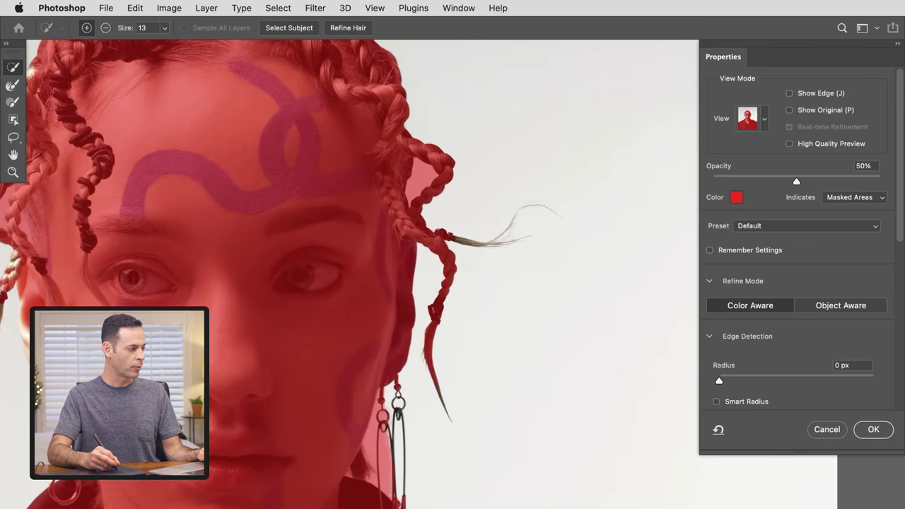
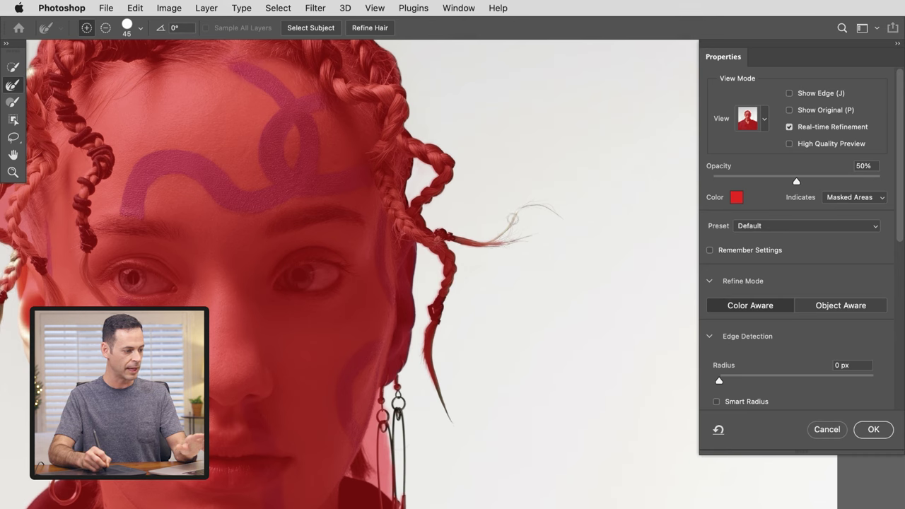
pyautogui.moveTo(485, 237)
pyautogui.mouseDown()
pyautogui.moveTo(521, 217)
pyautogui.moveTo(551, 219)
pyautogui.moveTo(523, 239)
pyautogui.mouseUp()
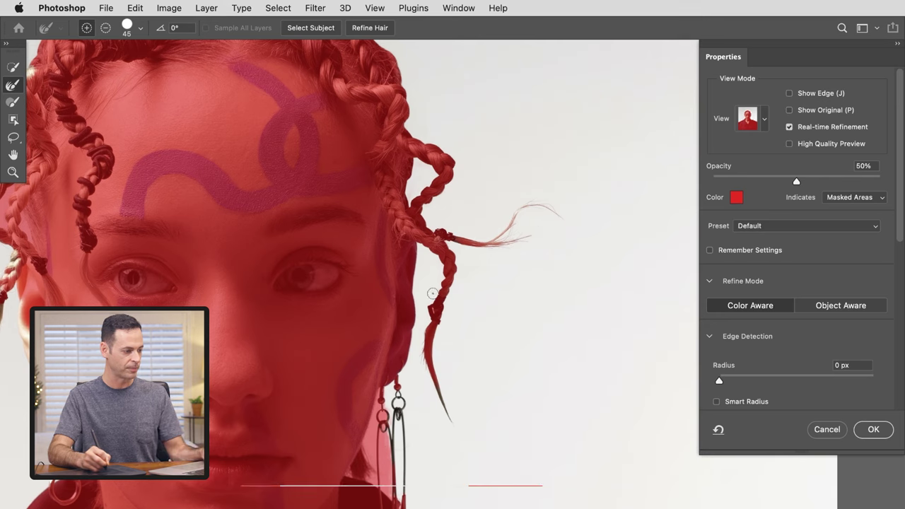
pyautogui.press('space')
pyautogui.moveTo(324, 365)
pyautogui.mouseDown()
pyautogui.moveTo(455, 229)
pyautogui.moveTo(447, 216)
pyautogui.mouseUp()
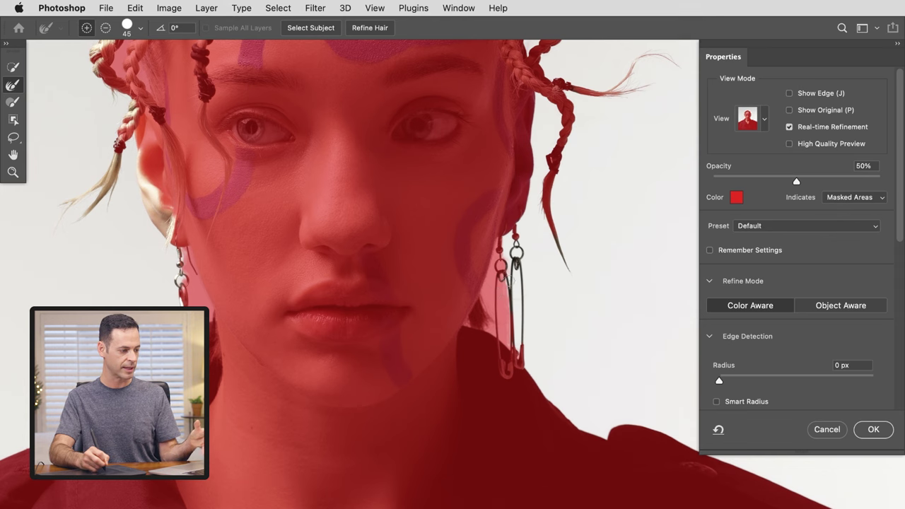
pyautogui.moveTo(493, 258); pyautogui.dragTo(486, 277)
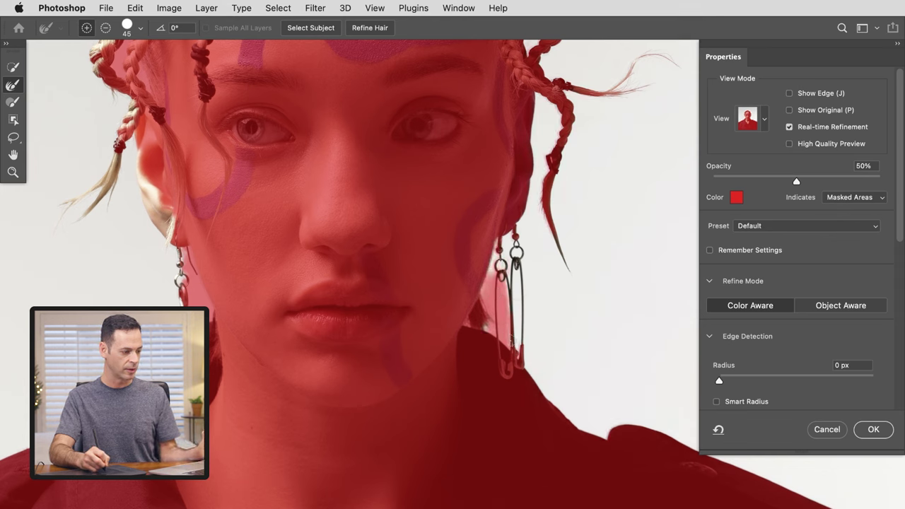
pyautogui.moveTo(499, 277)
pyautogui.mouseDown()
pyautogui.moveTo(503, 329)
pyautogui.moveTo(495, 304)
pyautogui.moveTo(488, 311)
pyautogui.moveTo(502, 294)
pyautogui.moveTo(484, 324)
pyautogui.mouseUp()
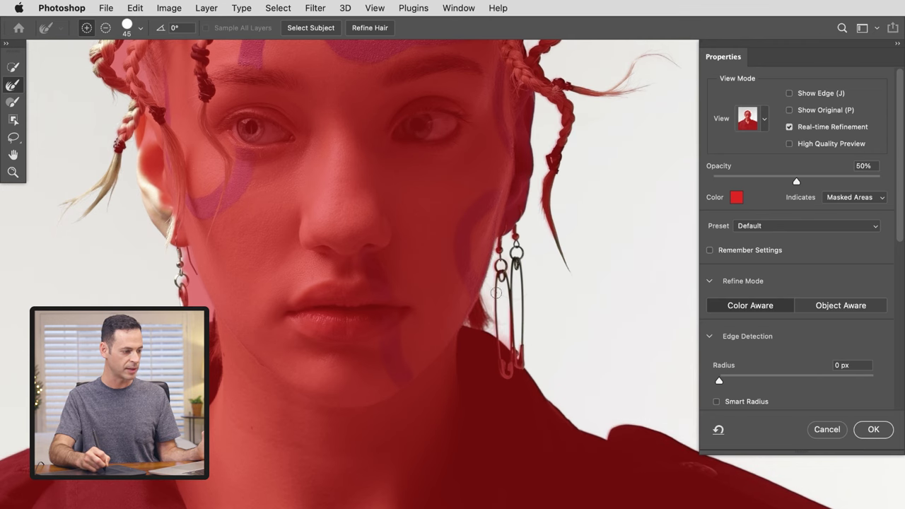
# - Refine the selection along the white gap under the coat's shoulder strap and around the ring earring on the other ear
pyautogui.moveTo(583, 376)
pyautogui.mouseDown()
pyautogui.moveTo(374, 243)
pyautogui.moveTo(312, 252)
pyautogui.mouseUp()
pyautogui.moveTo(556, 359); pyautogui.dragTo(654, 388)
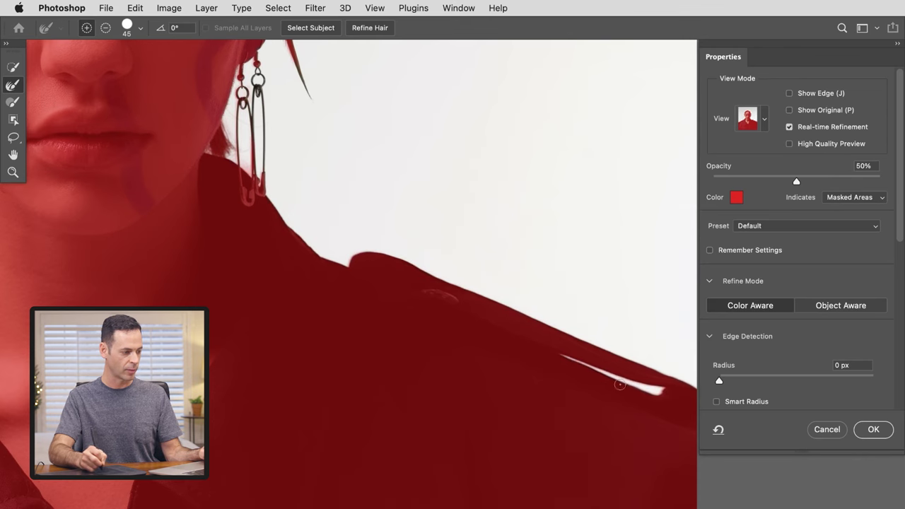
pyautogui.moveTo(190, 361)
pyautogui.mouseDown()
pyautogui.moveTo(531, 398)
pyautogui.moveTo(539, 421)
pyautogui.mouseUp()
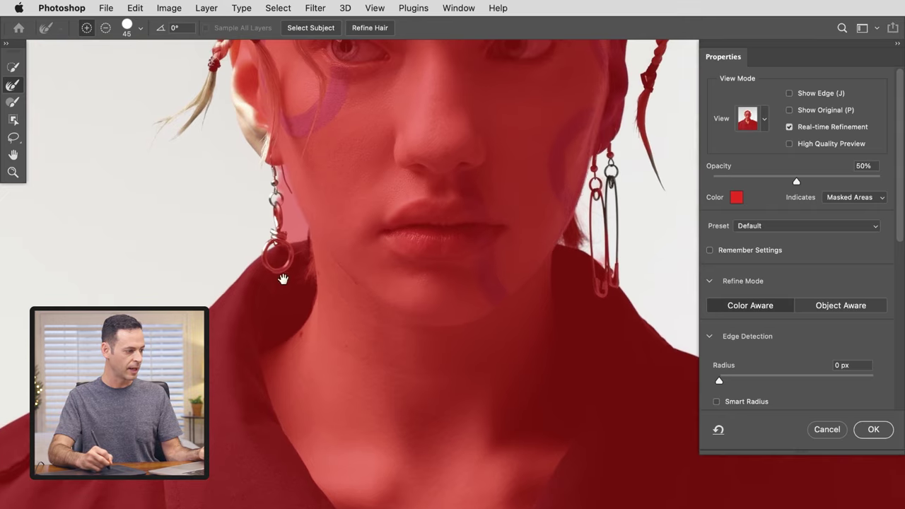
pyautogui.moveTo(255, 263); pyautogui.dragTo(337, 392)
pyautogui.moveTo(375, 331)
pyautogui.mouseDown()
pyautogui.moveTo(365, 290)
pyautogui.moveTo(383, 346)
pyautogui.moveTo(367, 313)
pyautogui.moveTo(371, 349)
pyautogui.moveTo(368, 323)
pyautogui.mouseUp()
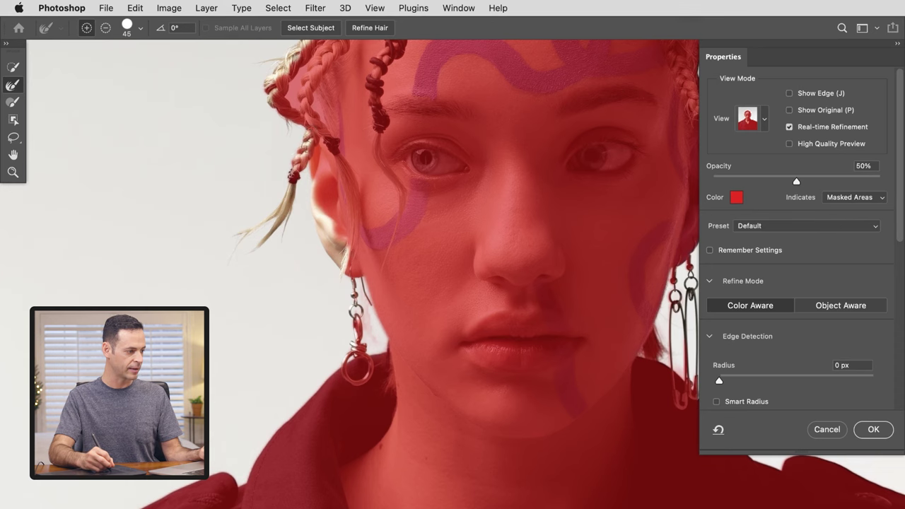
# - Refine the selection along the loose tip of the blonde braid and in the gap inside the looped braid
pyautogui.moveTo(287, 203)
pyautogui.mouseDown()
pyautogui.moveTo(243, 247)
pyautogui.moveTo(261, 235)
pyautogui.mouseUp()
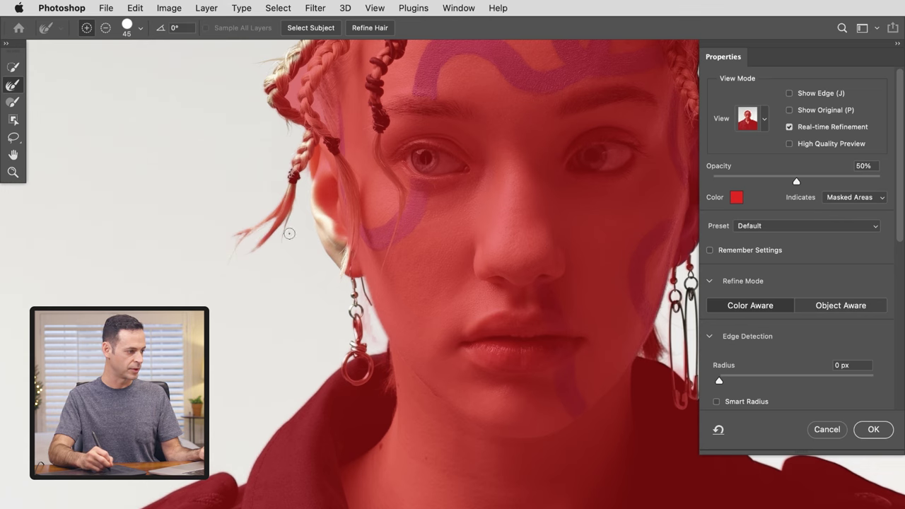
pyautogui.moveTo(286, 187); pyautogui.dragTo(303, 341)
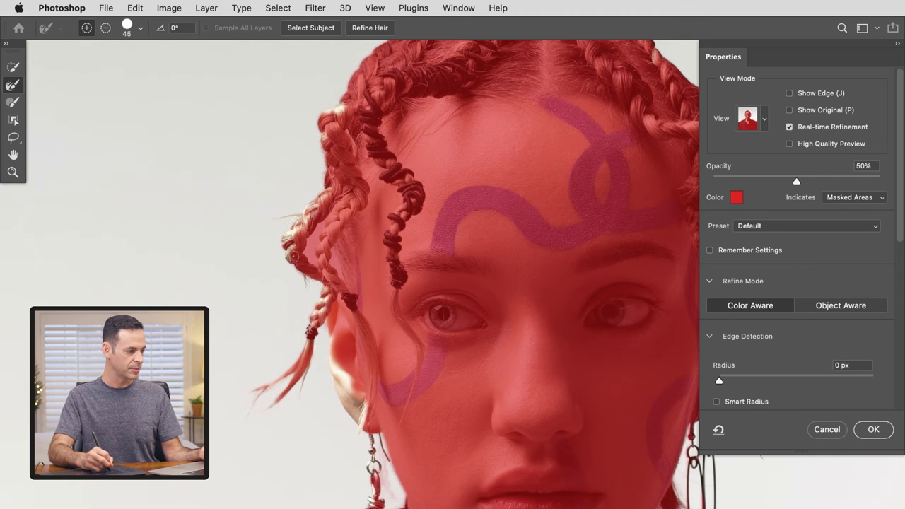
pyautogui.moveTo(300, 254)
pyautogui.mouseDown()
pyautogui.moveTo(313, 230)
pyautogui.moveTo(310, 254)
pyautogui.mouseUp()
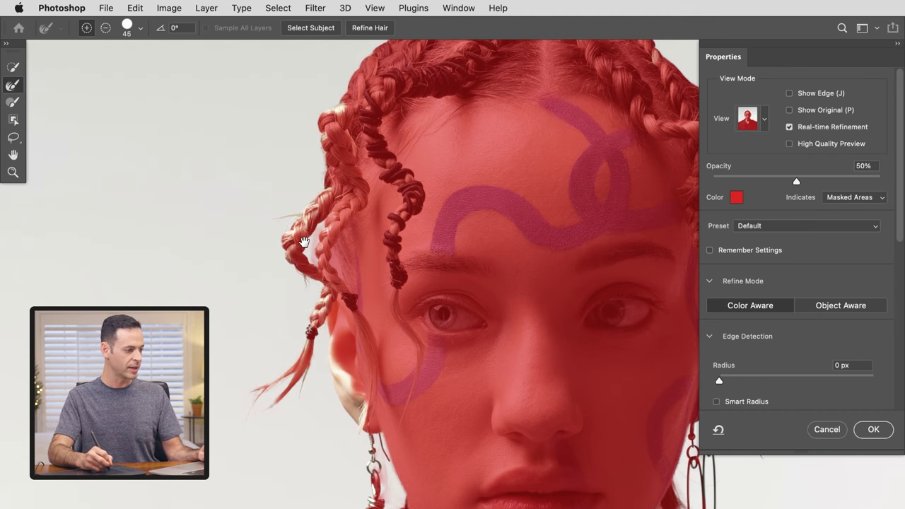
pyautogui.moveTo(305, 229); pyautogui.dragTo(352, 200)
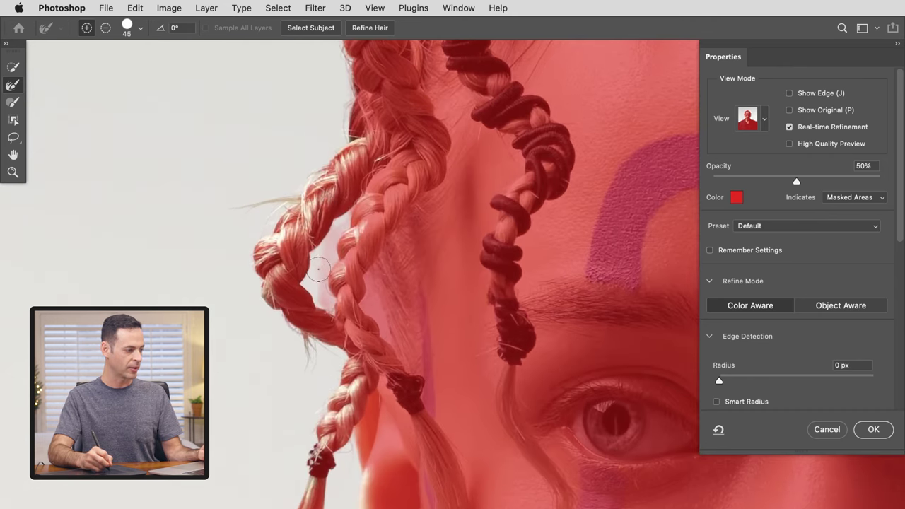
pyautogui.moveTo(319, 269); pyautogui.dragTo(323, 286)
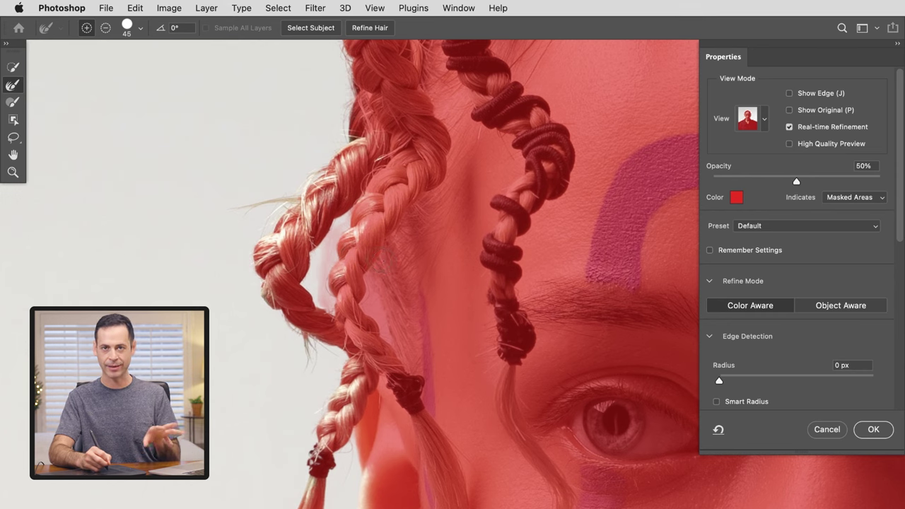
# - Subtract the blonde highlights of the looped braid and its lower section from the selection, using the Brush tool at size 30
pyautogui.click(11, 103)
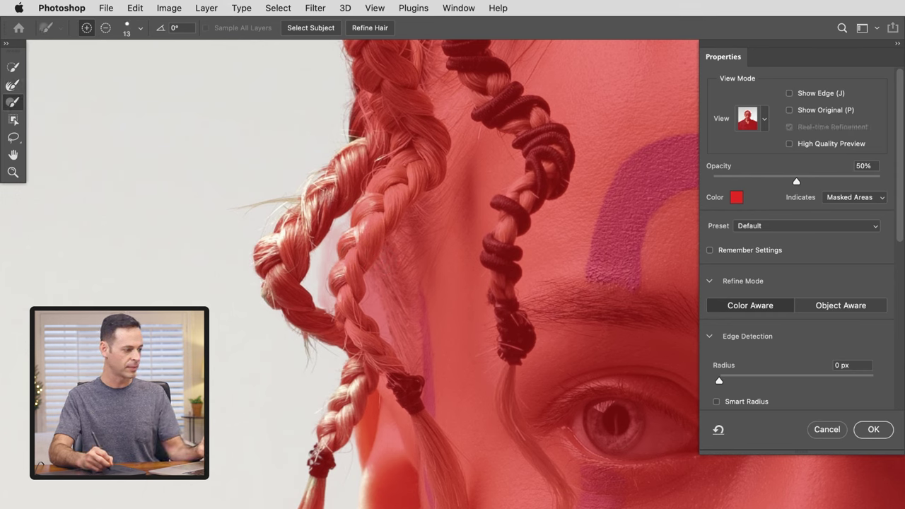
pyautogui.press(']')
pyautogui.press(']')
pyautogui.press(']')
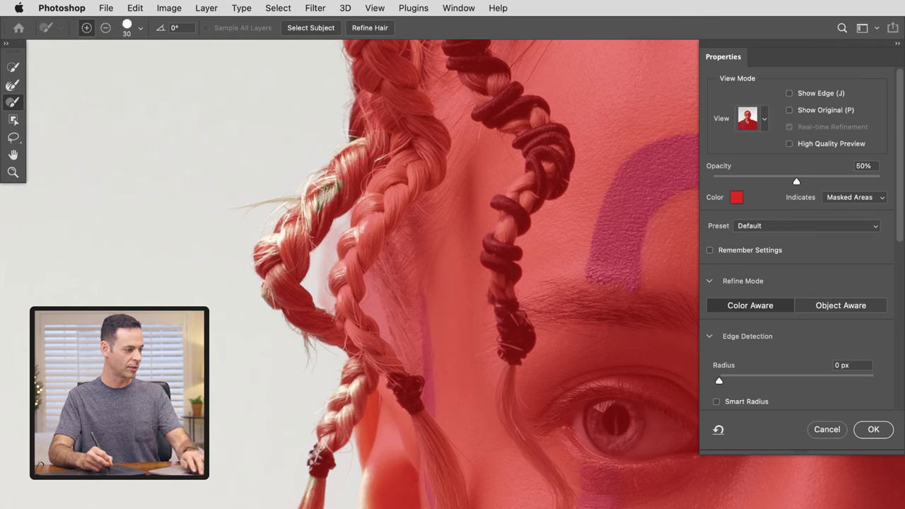
pyautogui.press(']')
pyautogui.press('alt')
pyautogui.moveTo(336, 181)
pyautogui.mouseDown()
pyautogui.moveTo(315, 207)
pyautogui.moveTo(342, 168)
pyautogui.mouseUp()
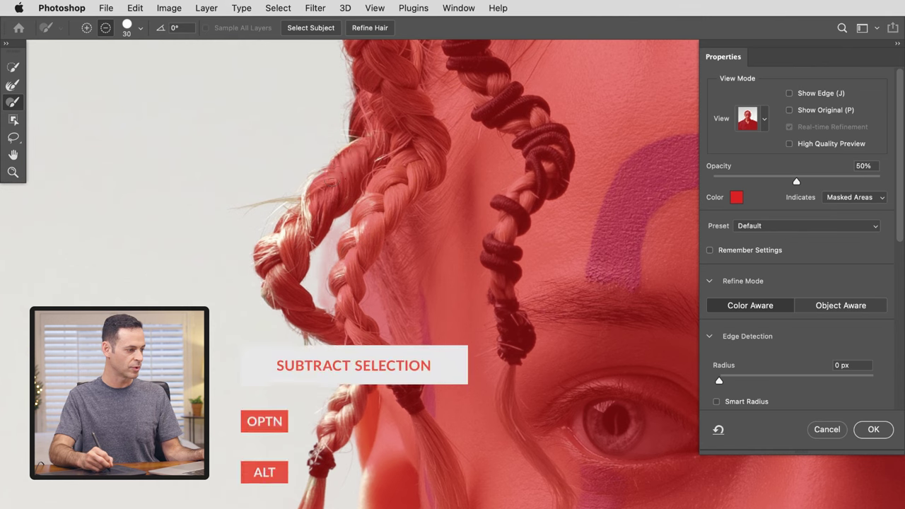
pyautogui.moveTo(306, 214); pyautogui.dragTo(304, 227)
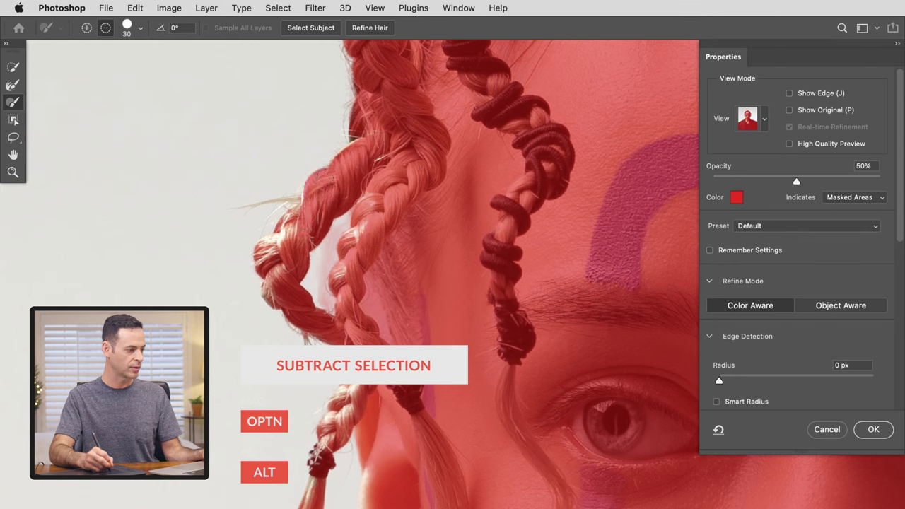
pyautogui.moveTo(291, 212); pyautogui.dragTo(281, 244)
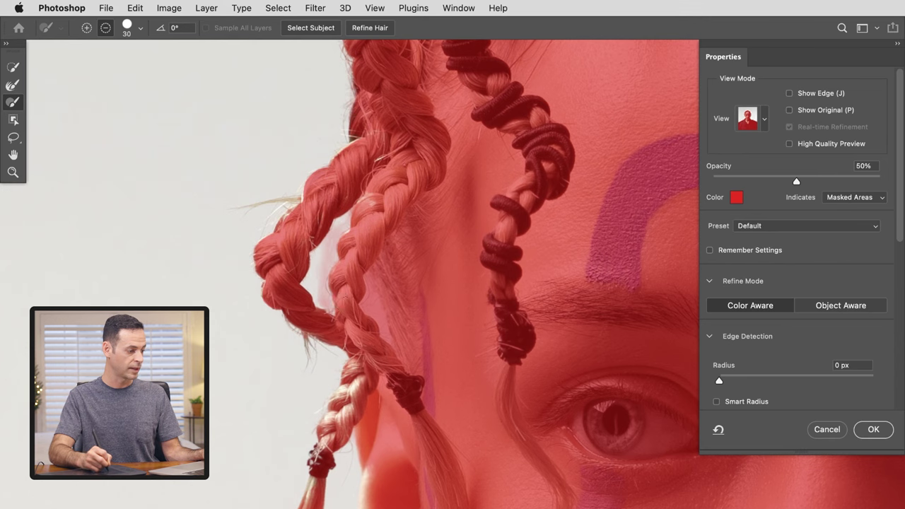
pyautogui.moveTo(355, 375); pyautogui.dragTo(337, 407)
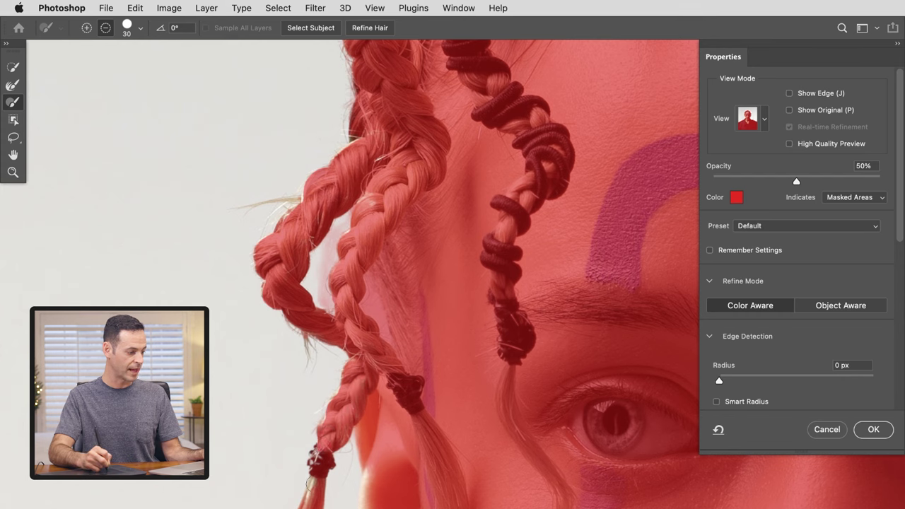
# - Reduce the brush size to 15 and subtract the loose hair just below the braid's dark tie from the selection
pyautogui.press('[')
pyautogui.press('[')
pyautogui.press('[')
pyautogui.press('alt')
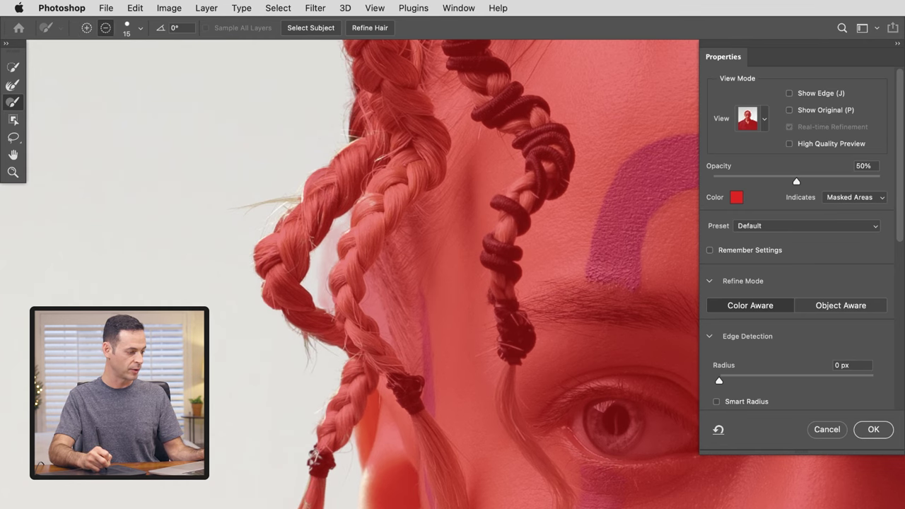
# - Enlarge the brush to size 35 and subtract the bright edge of the ear and earlobe from the selection
pyautogui.moveTo(314, 501); pyautogui.dragTo(243, 285)
pyautogui.press(']')
pyautogui.press(']')
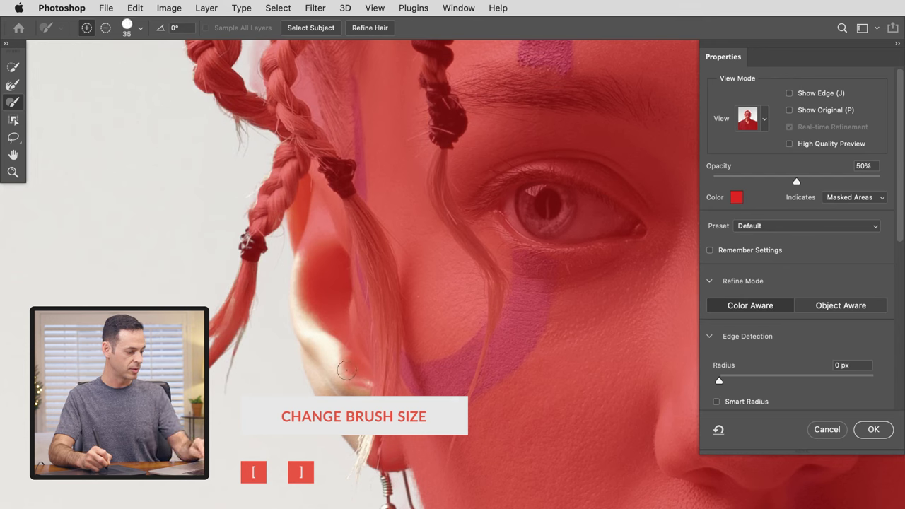
pyautogui.press('alt')
pyautogui.moveTo(341, 365)
pyautogui.mouseDown()
pyautogui.moveTo(302, 259)
pyautogui.moveTo(296, 300)
pyautogui.moveTo(313, 371)
pyautogui.moveTo(366, 454)
pyautogui.moveTo(374, 403)
pyautogui.moveTo(338, 364)
pyautogui.moveTo(323, 361)
pyautogui.moveTo(335, 365)
pyautogui.mouseUp()
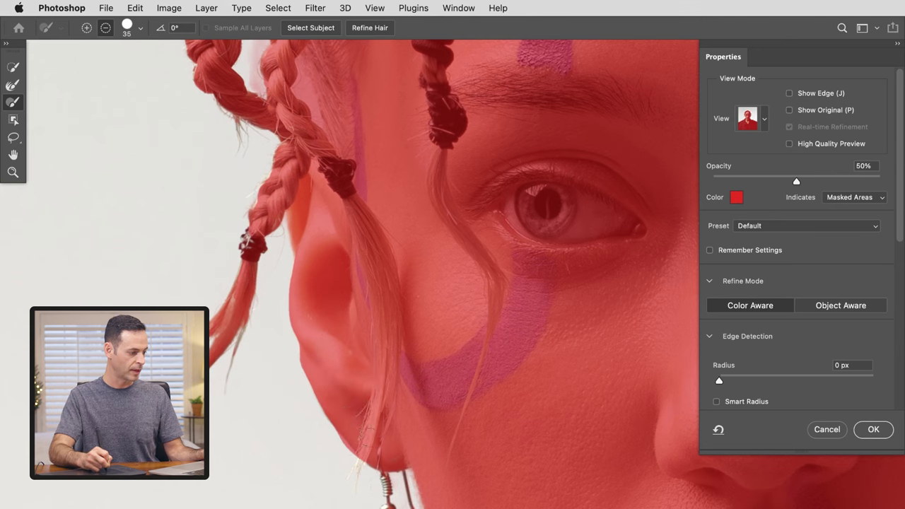
# - Output the refined selection to a layer mask, then invert the mask to keep the woman and hide the background
pyautogui.press('alt')
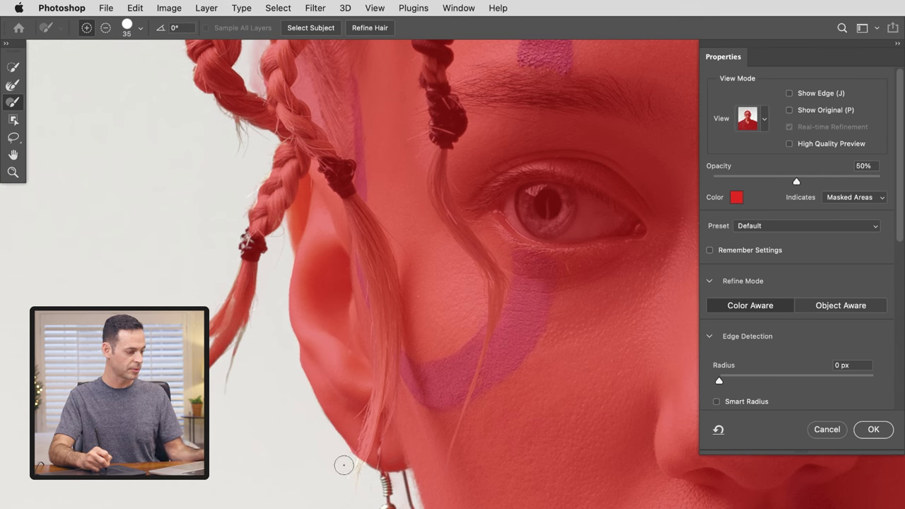
pyautogui.press('super+minus')
pyautogui.press('super+minus')
pyautogui.press('super+minus')
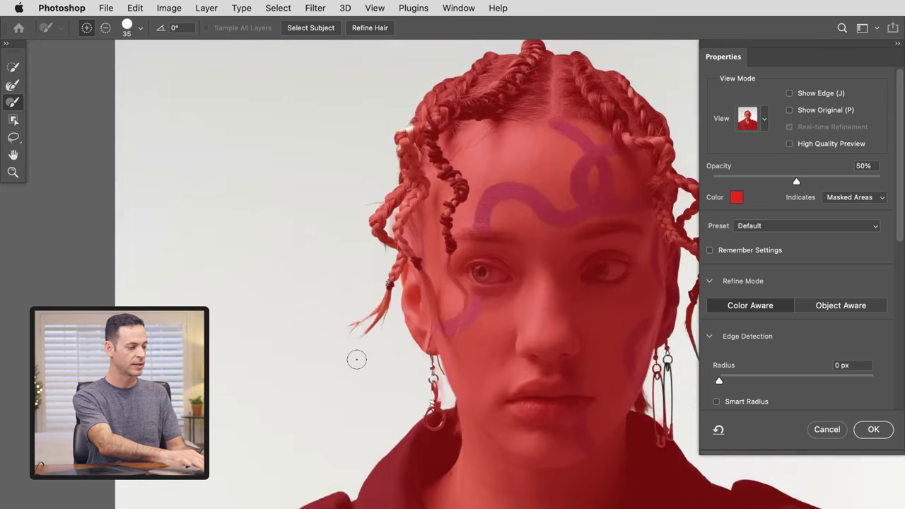
pyautogui.press('super+minus')
pyautogui.moveTo(532, 442); pyautogui.dragTo(439, 426)
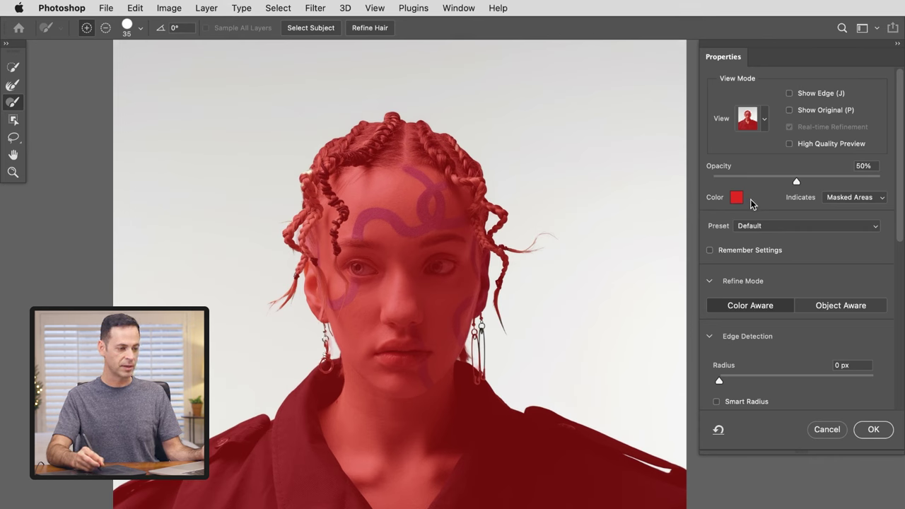
pyautogui.moveTo(898, 233); pyautogui.dragTo(898, 399)
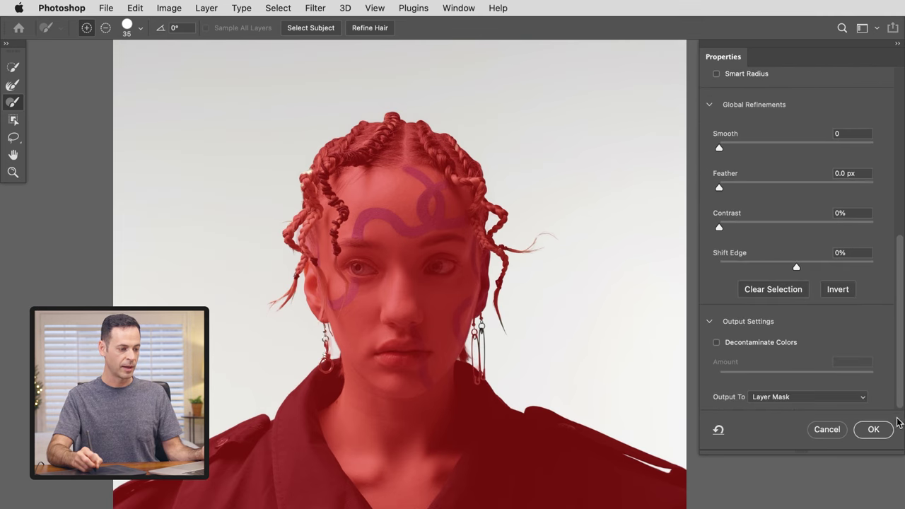
pyautogui.click(771, 399)
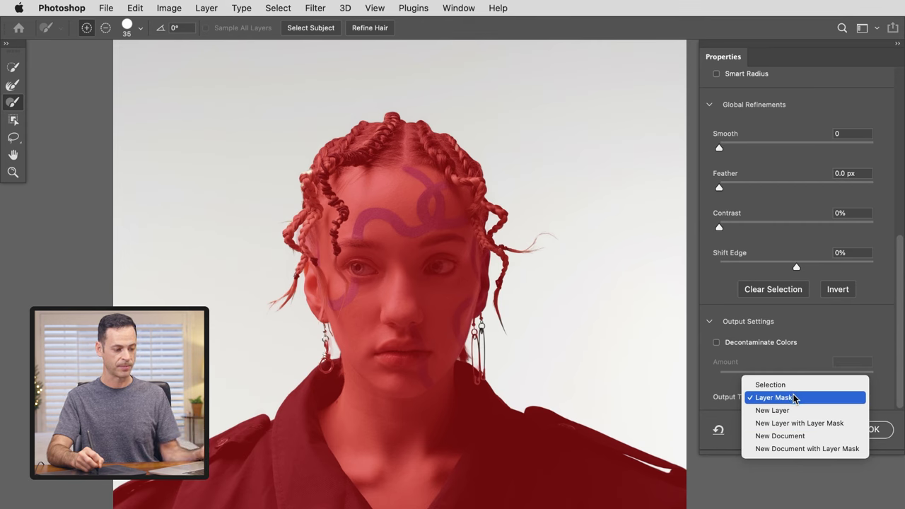
pyautogui.click(789, 397)
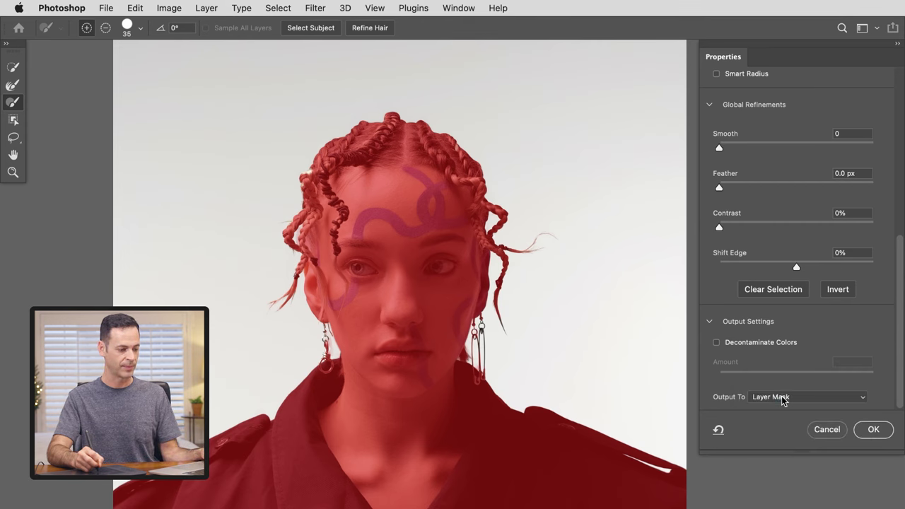
pyautogui.click(869, 429)
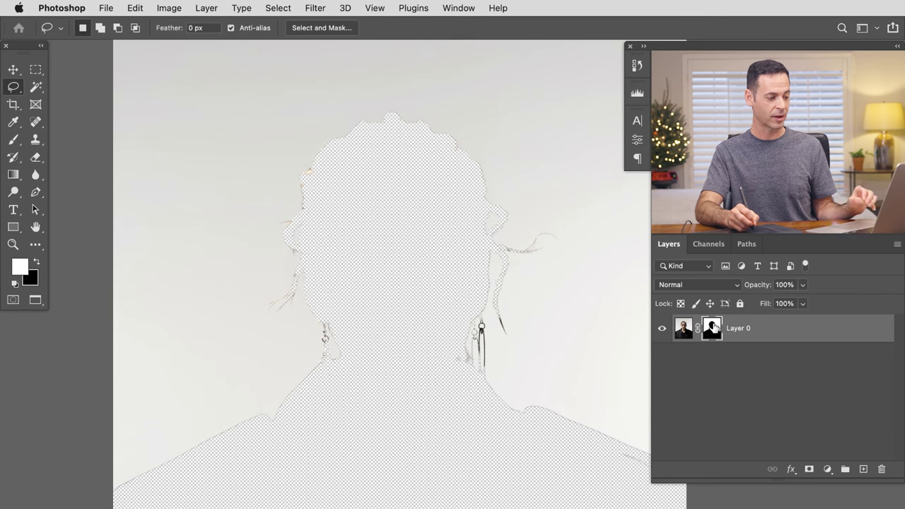
pyautogui.press('super+i')
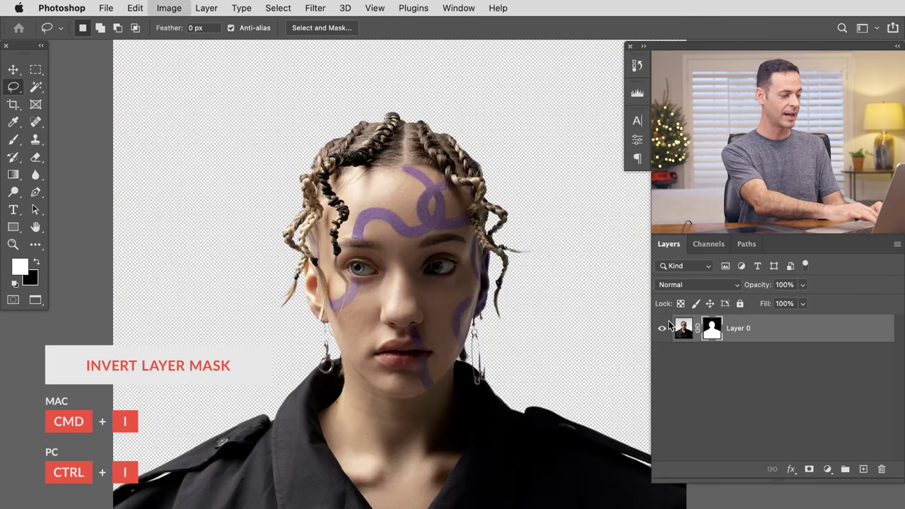
# - Examine the masked edges along the braids, the loose hair tips and the safety-pin earrings
pyautogui.moveTo(487, 344); pyautogui.dragTo(455, 373)
pyautogui.scroll(5, 461, 328)
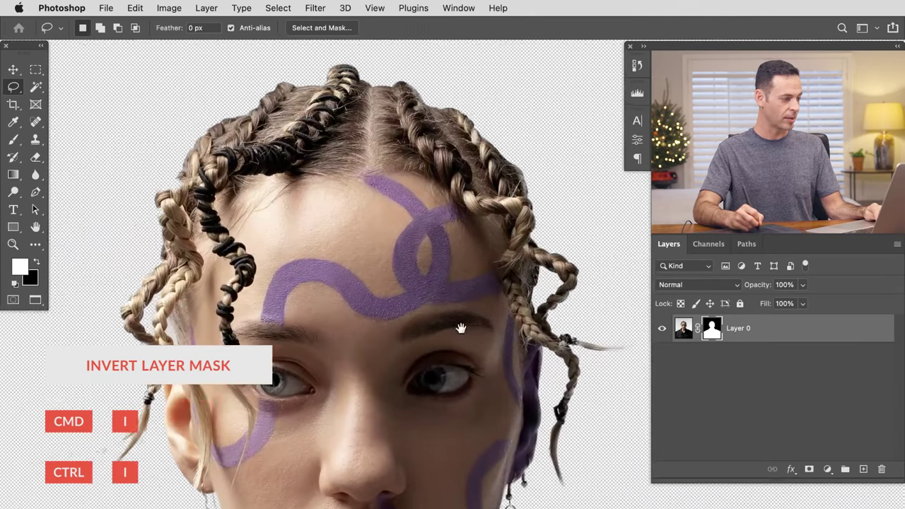
pyautogui.moveTo(460, 328); pyautogui.dragTo(398, 336)
pyautogui.moveTo(410, 195); pyautogui.dragTo(460, 195)
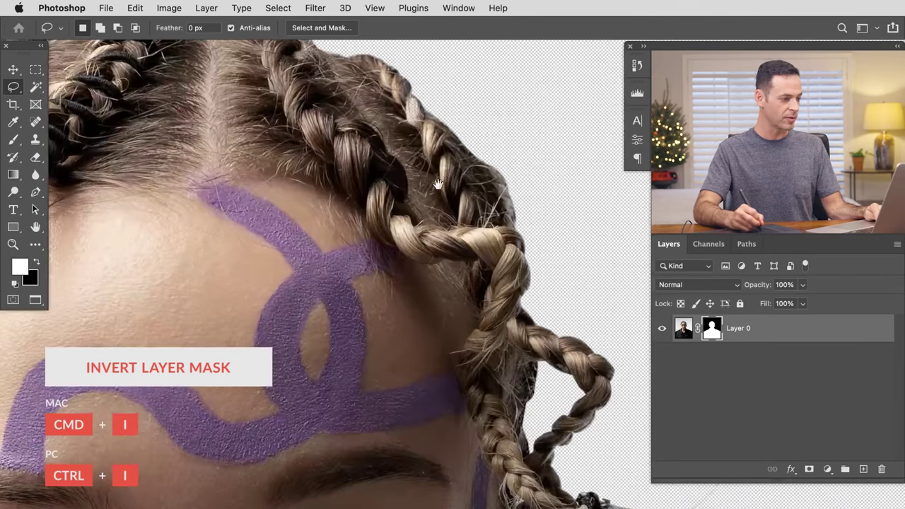
pyautogui.moveTo(491, 329); pyautogui.dragTo(345, 213)
pyautogui.moveTo(491, 406); pyautogui.dragTo(354, 357)
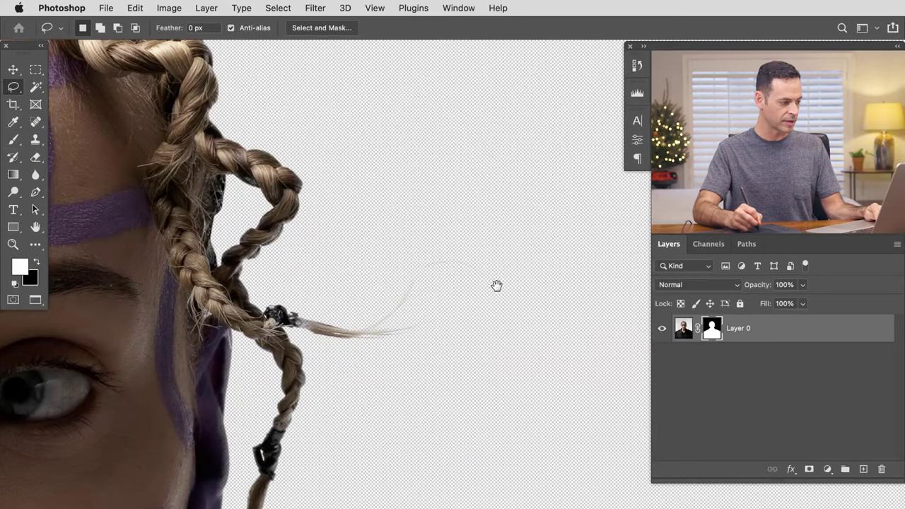
pyautogui.moveTo(282, 375); pyautogui.dragTo(403, 274)
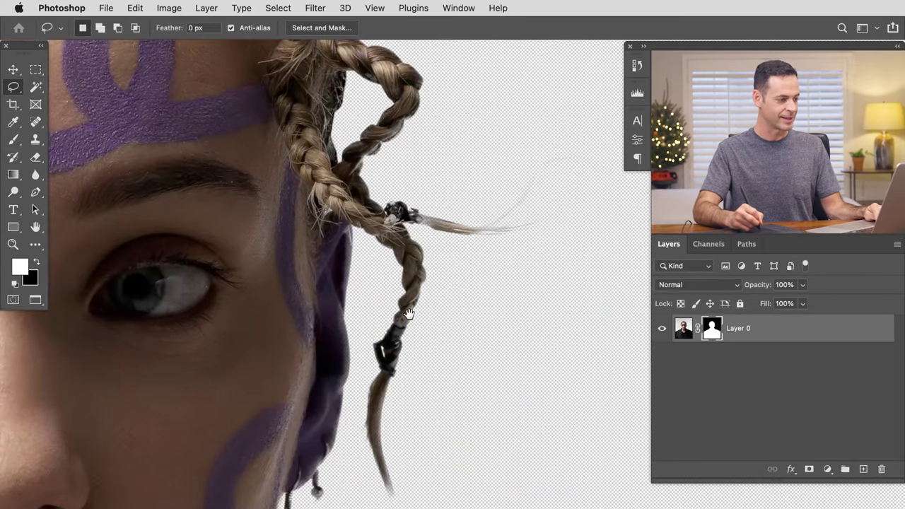
pyautogui.moveTo(367, 459); pyautogui.dragTo(382, 300)
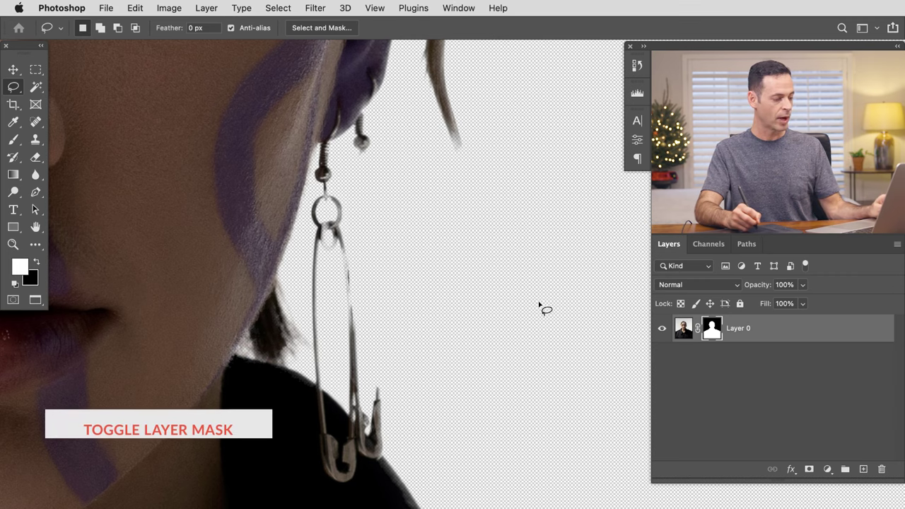
# - Disable the layer mask, target the layer's image and select the dark earring tones with Color Range at a fuzziness of 147
pyautogui.keyDown('shift'); pyautogui.click(712, 328); pyautogui.keyUp('shift')
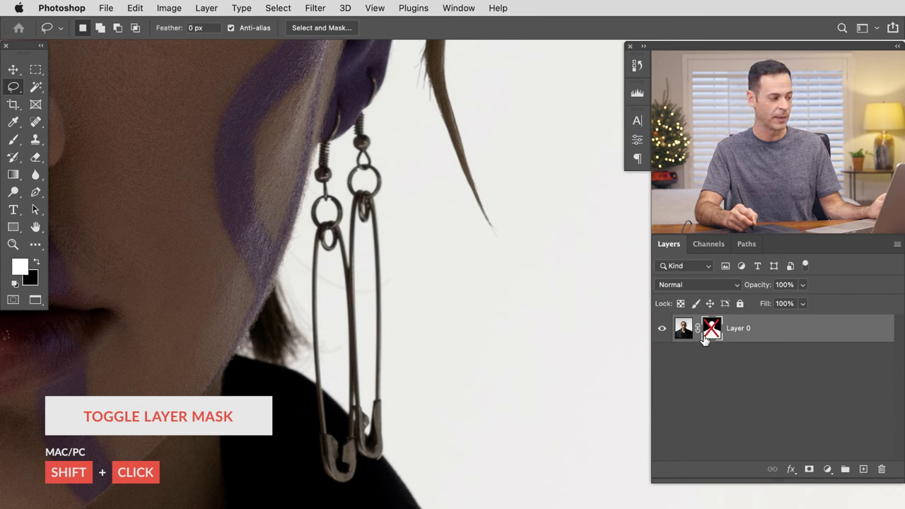
pyautogui.click(681, 329)
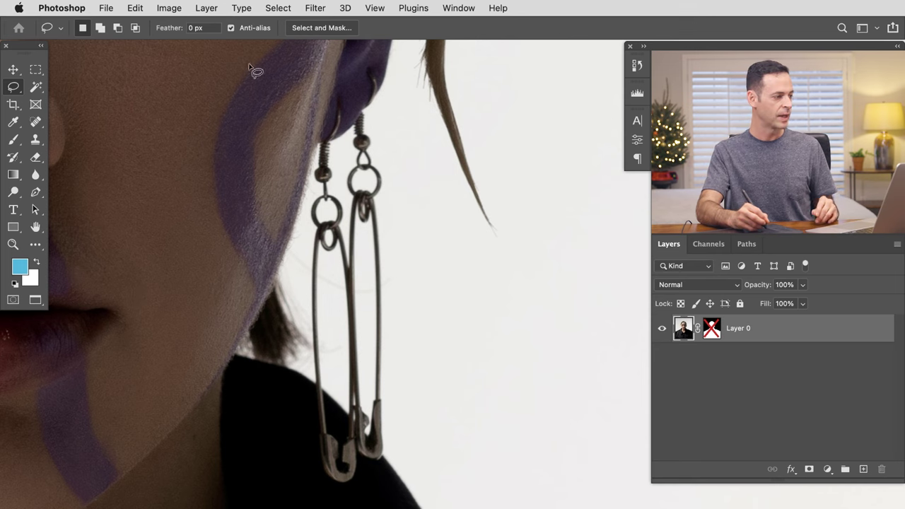
pyautogui.click(273, 12)
pyautogui.click(300, 137)
pyautogui.click(378, 208)
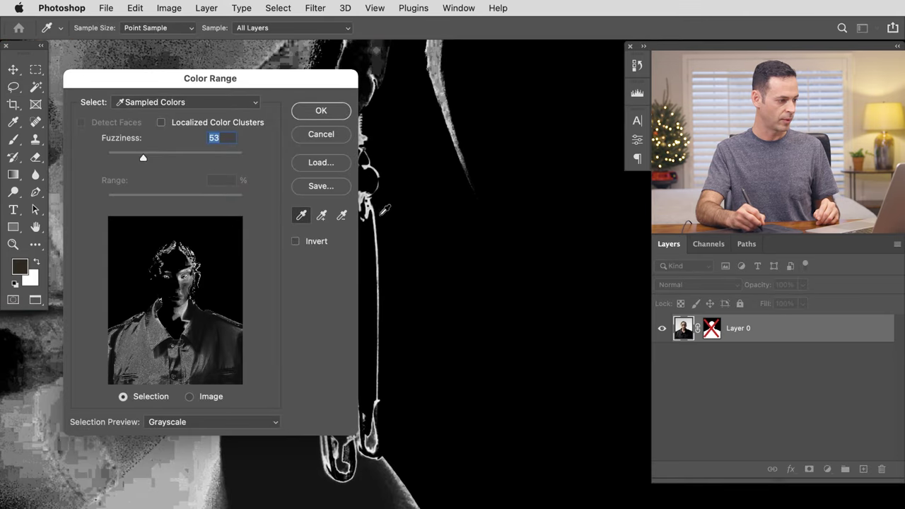
pyautogui.moveTo(297, 82); pyautogui.dragTo(219, 98)
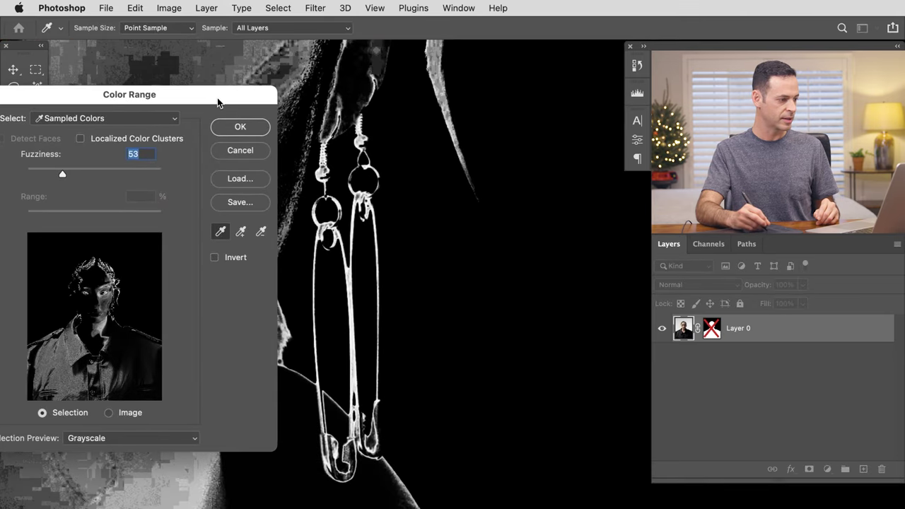
pyautogui.moveTo(92, 168); pyautogui.dragTo(130, 172)
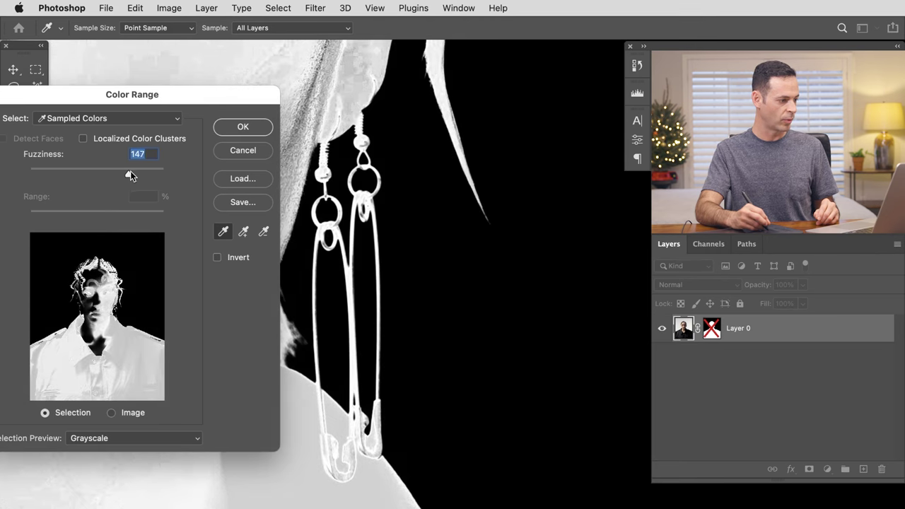
pyautogui.click(242, 127)
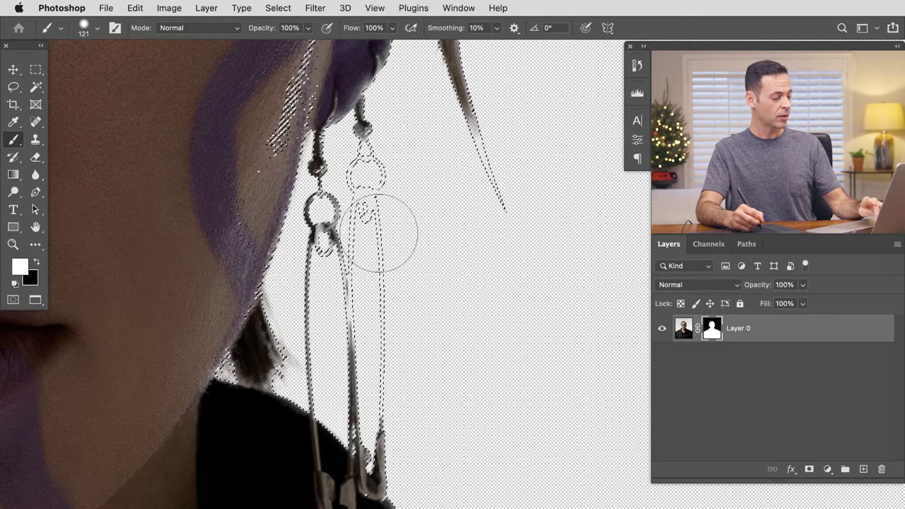
# - Paint white on the layer mask with the Brush tool inside the selection to restore the safety-pin earrings and the thin braid tip
pyautogui.press('b')
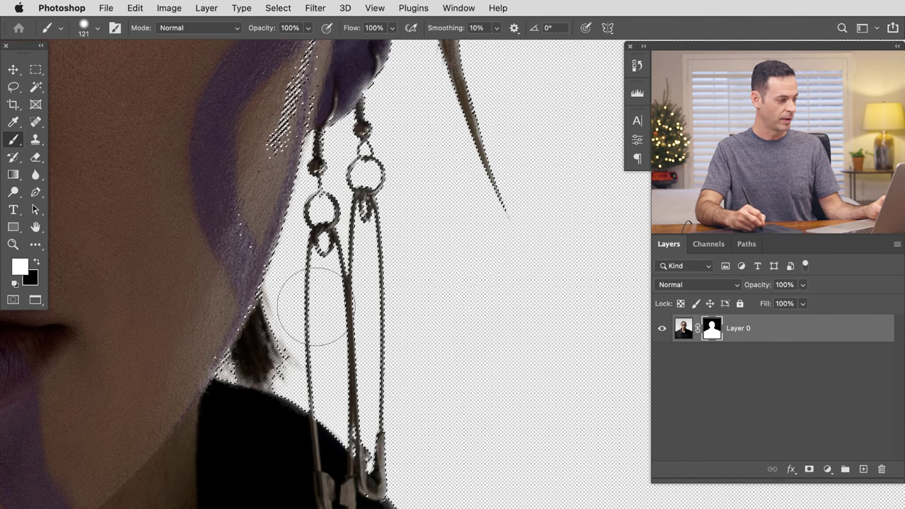
pyautogui.moveTo(476, 352); pyautogui.dragTo(394, 375)
pyautogui.moveTo(386, 440); pyautogui.dragTo(408, 426)
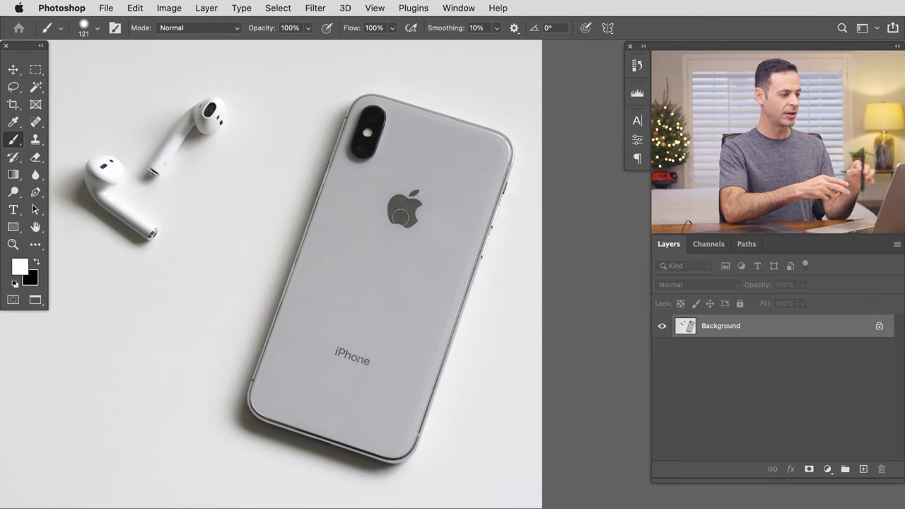
# - Try to isolate the phone by sampling its grey back with Color Range at a fuzziness of 40
pyautogui.moveTo(352, 270); pyautogui.dragTo(386, 306)
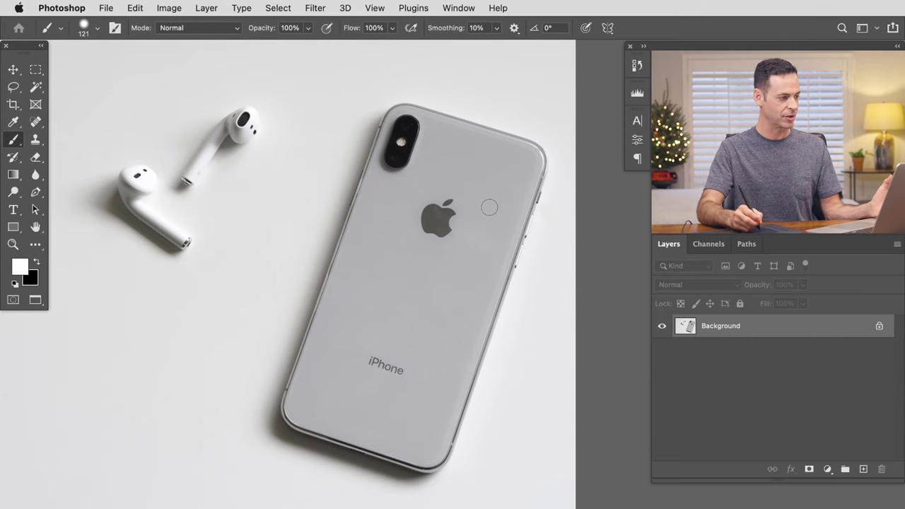
pyautogui.click(276, 8)
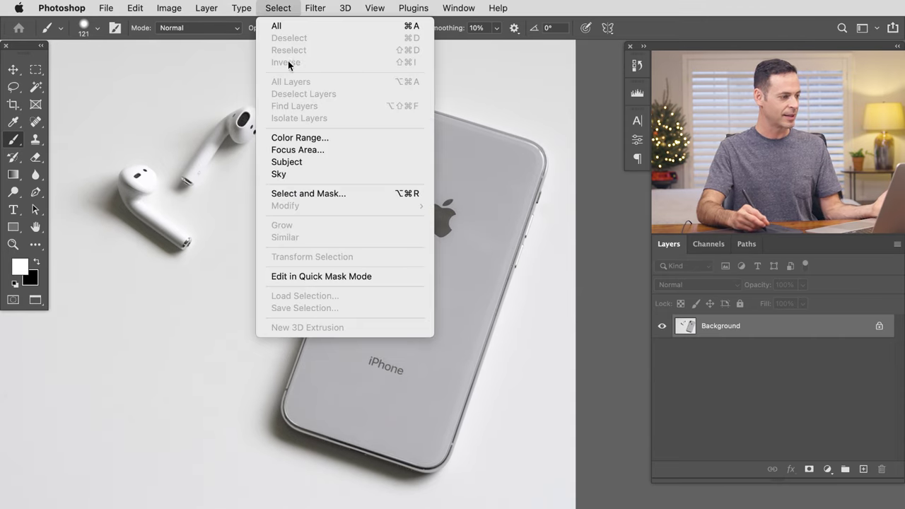
pyautogui.click(307, 137)
pyautogui.click(444, 171)
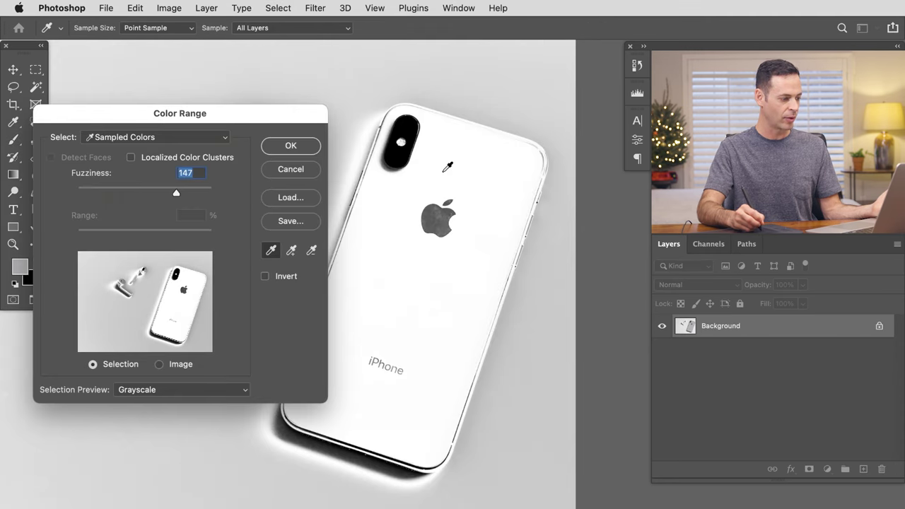
pyautogui.moveTo(130, 188); pyautogui.dragTo(104, 186)
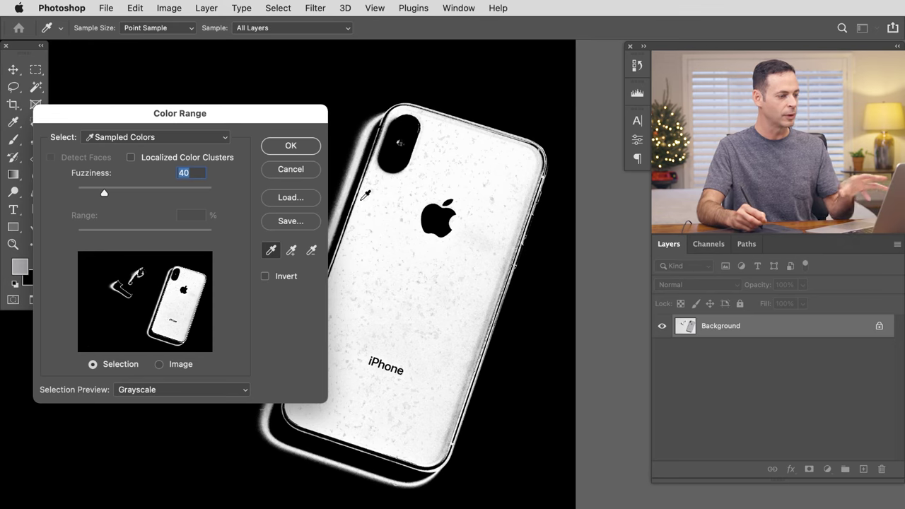
pyautogui.click(292, 170)
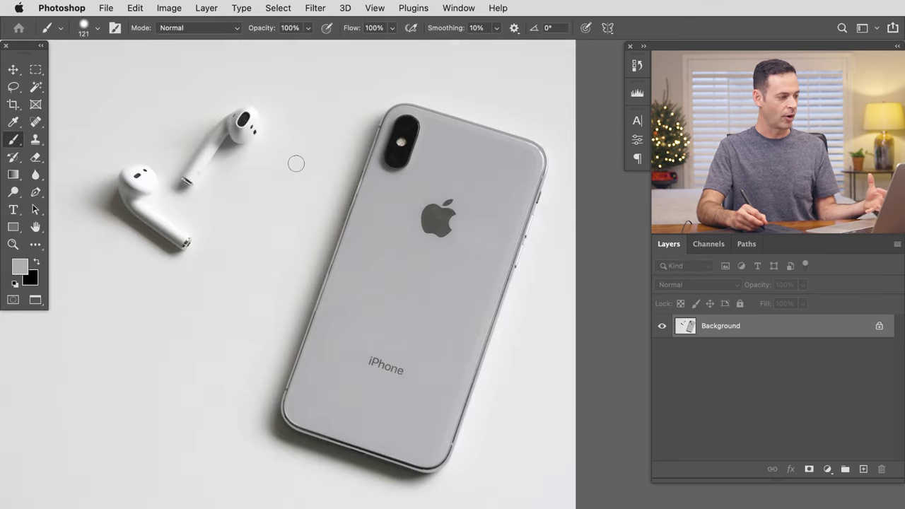
# - Select the phone and earbuds automatically with Select Subject
pyautogui.click(278, 9)
pyautogui.click(329, 163)
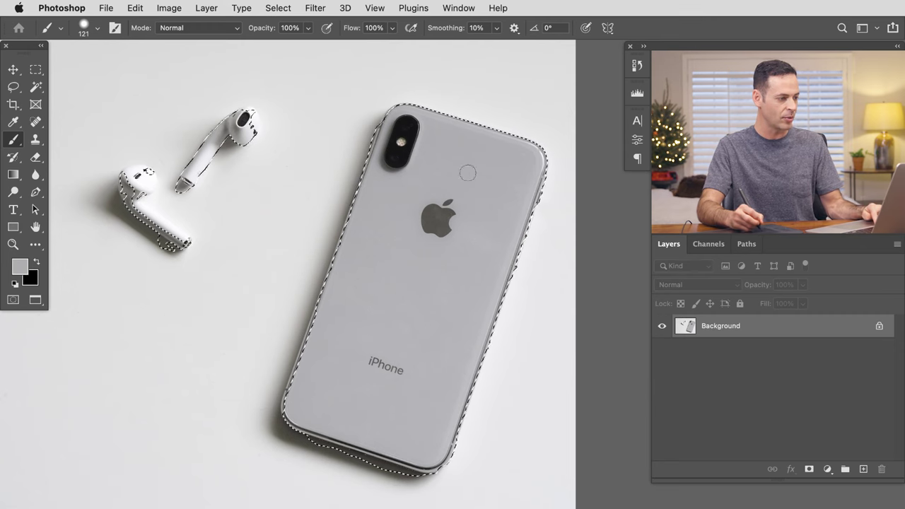
# - Examine the selection's accuracy along the phone's lower edge, corners and sides, hiding and restoring the selection to compare it with the real edge
pyautogui.scroll(5, 311, 445)
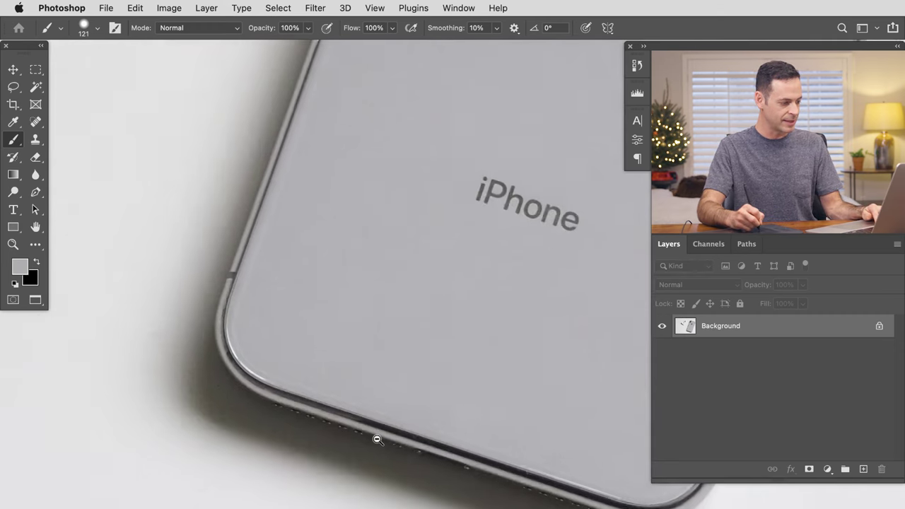
pyautogui.moveTo(462, 483); pyautogui.dragTo(270, 373)
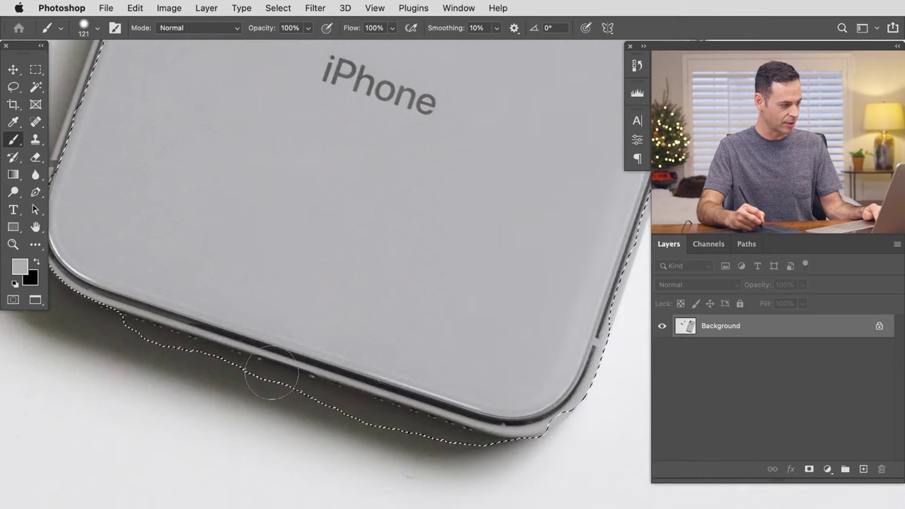
pyautogui.moveTo(568, 347); pyautogui.dragTo(357, 438)
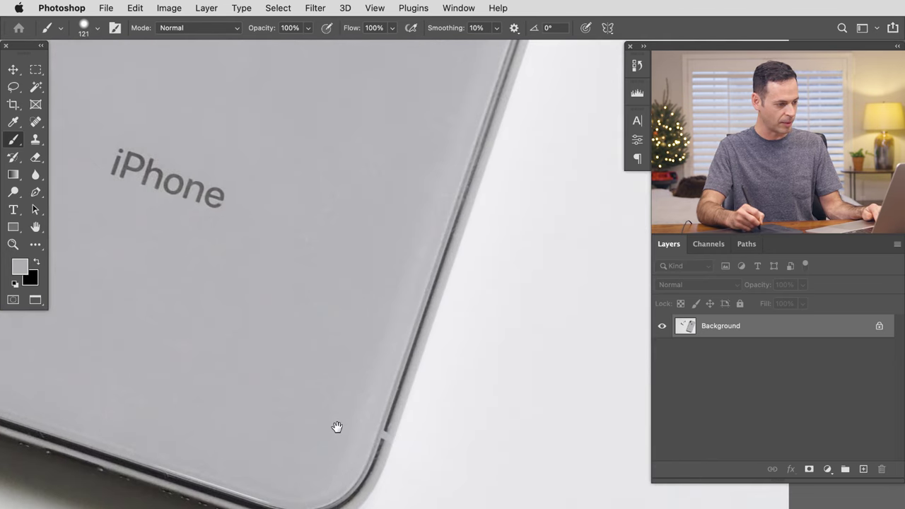
pyautogui.moveTo(471, 188); pyautogui.dragTo(365, 442)
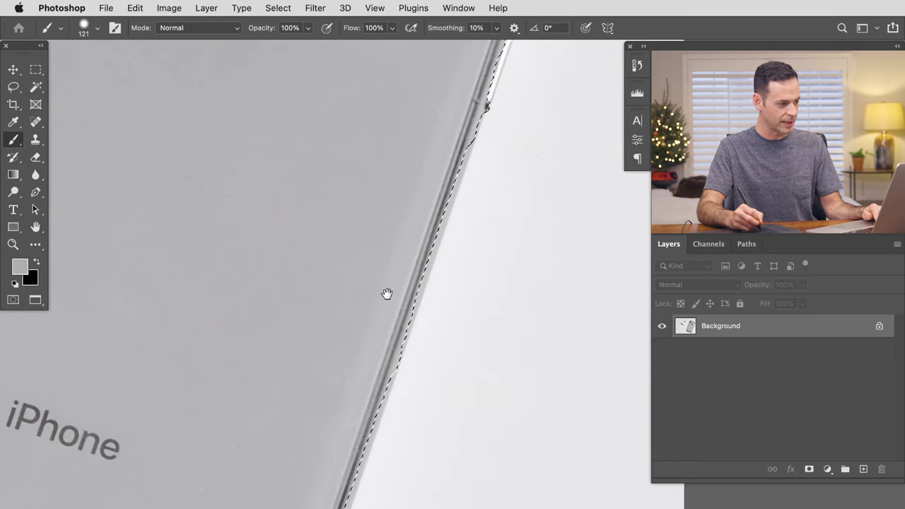
pyautogui.moveTo(247, 485); pyautogui.dragTo(478, 192)
pyautogui.moveTo(317, 410); pyautogui.dragTo(519, 390)
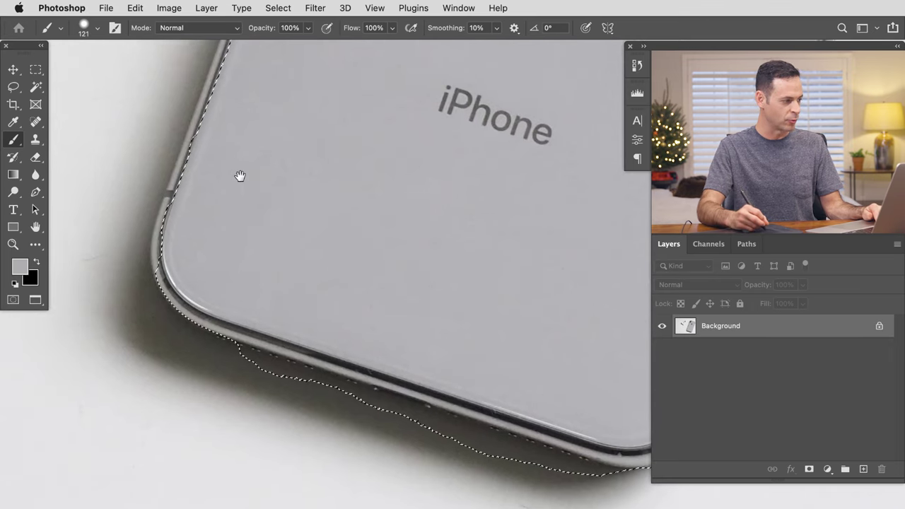
pyautogui.moveTo(241, 176); pyautogui.dragTo(196, 409)
pyautogui.moveTo(241, 287); pyautogui.dragTo(225, 88)
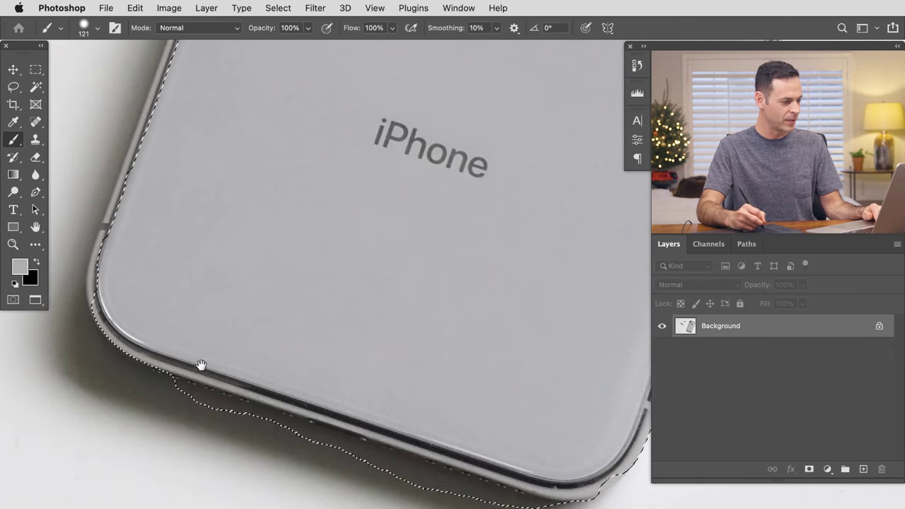
pyautogui.press('super+d')
pyautogui.moveTo(471, 350); pyautogui.dragTo(376, 434)
pyautogui.hotkey('ctrl', 'shift', 'd')
pyautogui.scroll(-1, 374, 433)
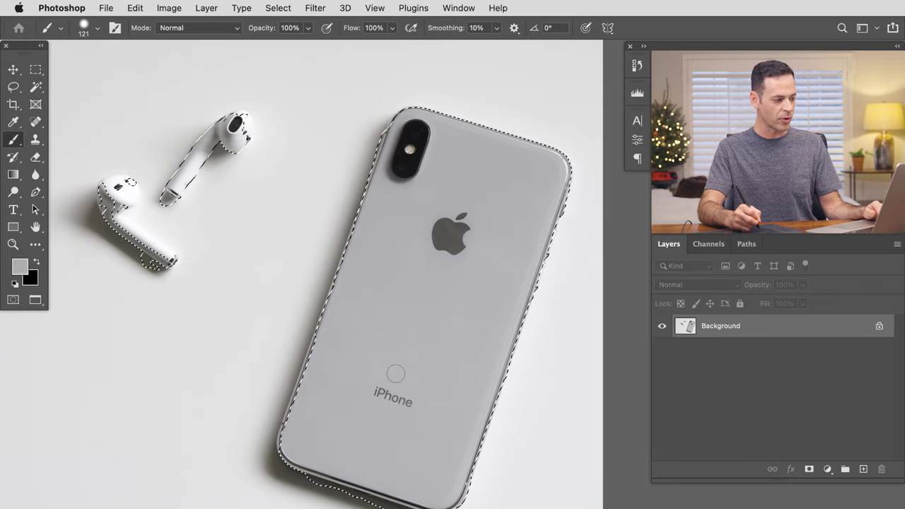
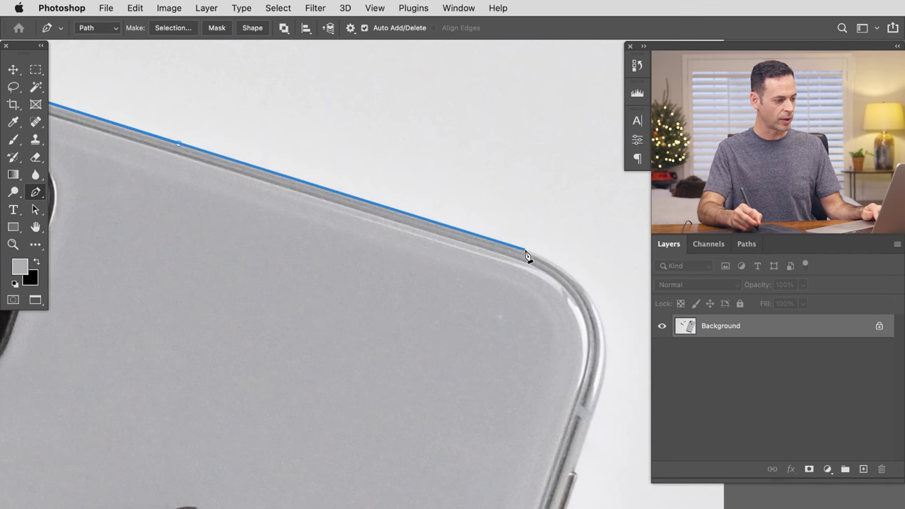
# - Extend the Pen tool path around the phone's upper-right corner and down to the first, shortest side button
pyautogui.scroll(-10, 535, 335)
pyautogui.hscroll(10, 447, 253)
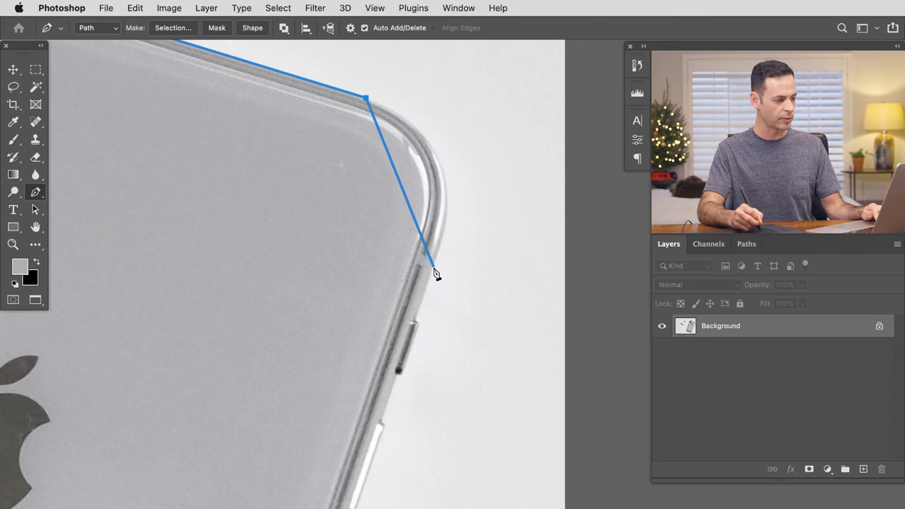
pyautogui.moveTo(421, 295); pyautogui.dragTo(373, 415)
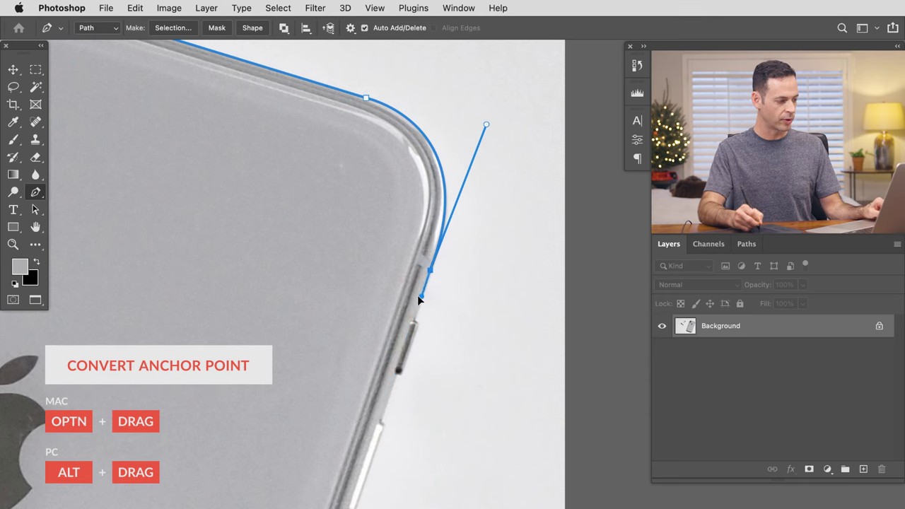
pyautogui.click(414, 321)
pyautogui.moveTo(404, 332); pyautogui.dragTo(444, 350)
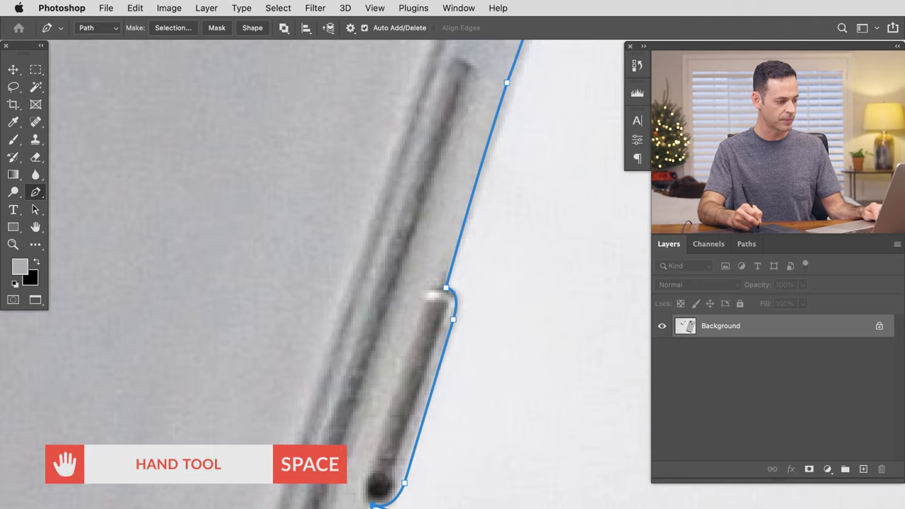
# - Continue the path down the phone's side and curve it around both ends of the second side button
pyautogui.press('space')
pyautogui.moveTo(321, 505); pyautogui.dragTo(394, 183)
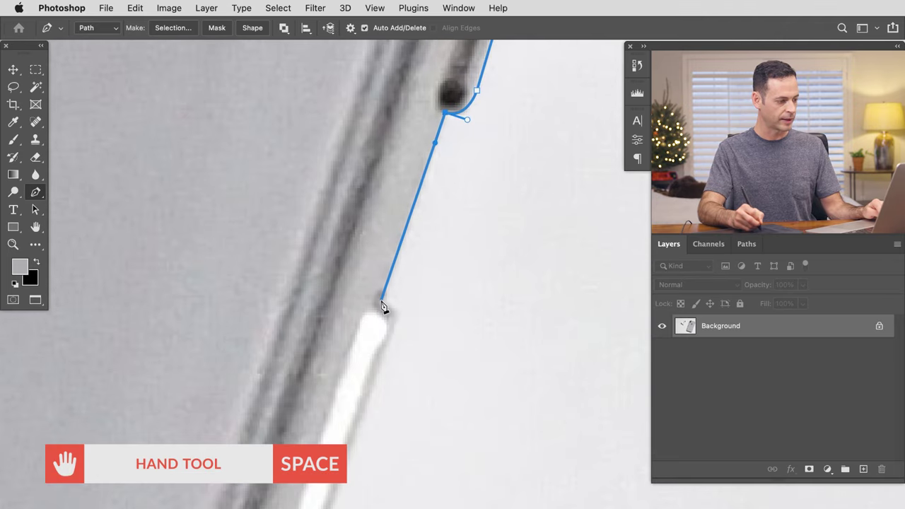
pyautogui.moveTo(383, 358); pyautogui.dragTo(368, 385)
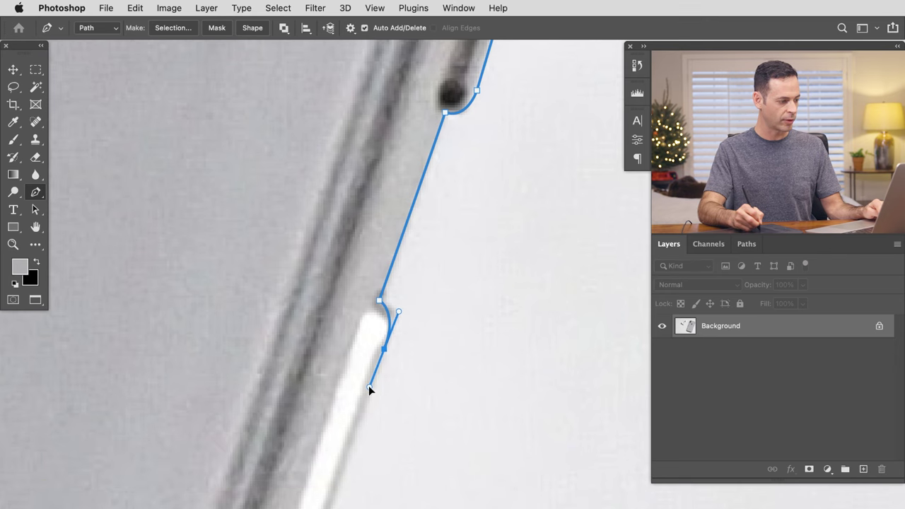
pyautogui.press('space')
pyautogui.moveTo(337, 454); pyautogui.dragTo(425, 148)
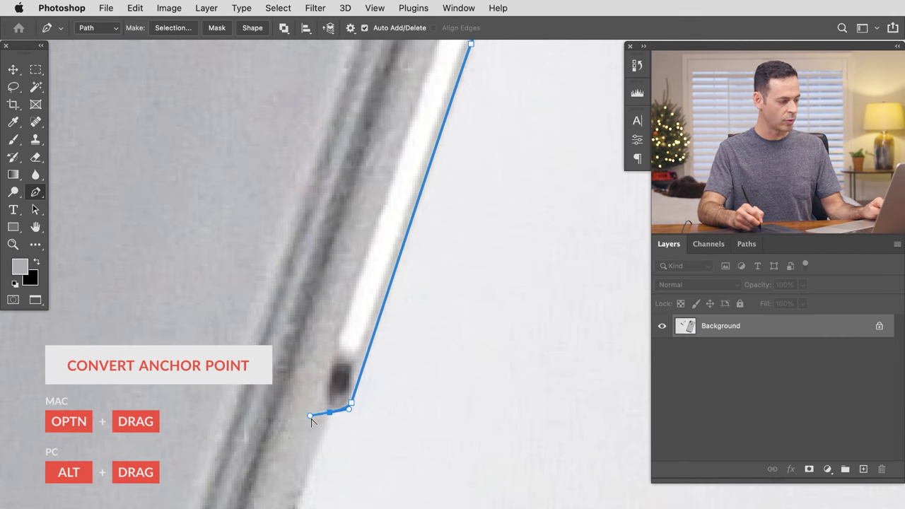
pyautogui.moveTo(317, 436); pyautogui.dragTo(300, 464)
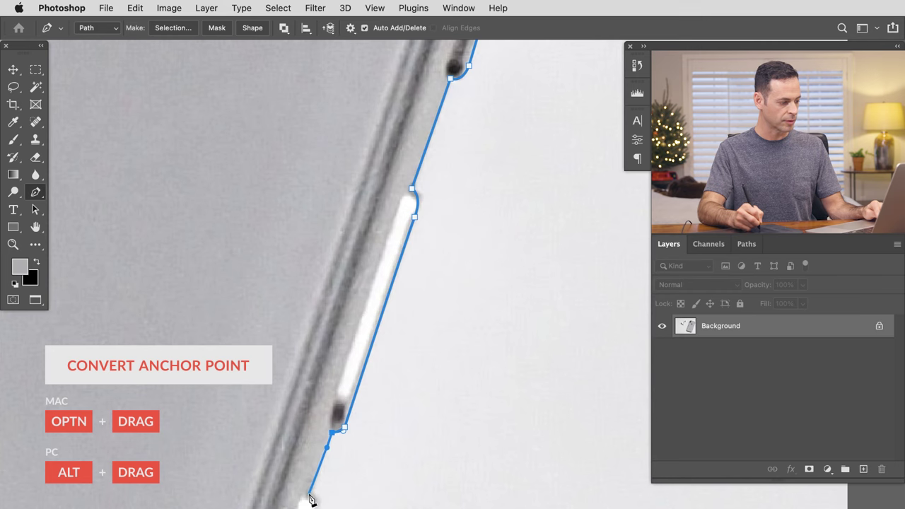
# - Trace the path around the third side button and along the straight side to the phone's lower-right corner
pyautogui.moveTo(309, 495); pyautogui.dragTo(388, 244)
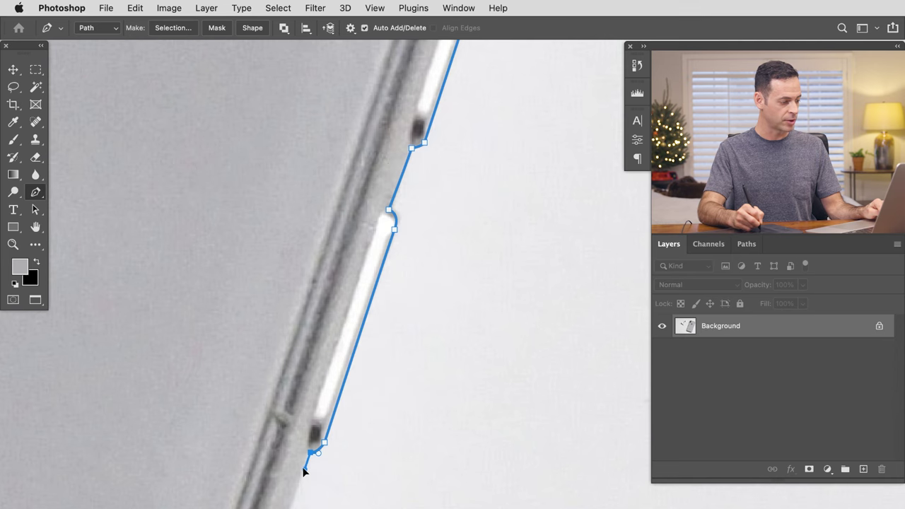
pyautogui.moveTo(331, 477); pyautogui.dragTo(255, 472)
pyautogui.moveTo(316, 420); pyautogui.dragTo(445, 78)
pyautogui.moveTo(332, 446); pyautogui.dragTo(460, 117)
pyautogui.click(388, 320)
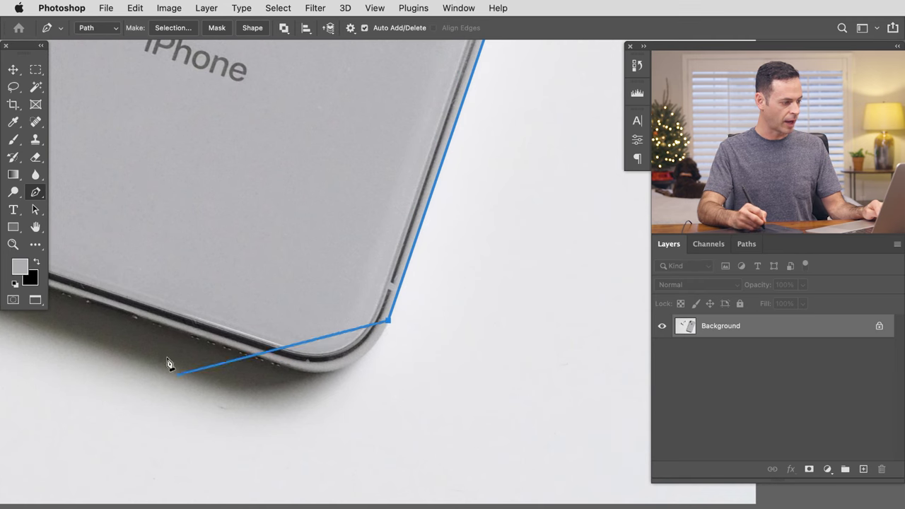
# - Curve the path around the phone's lower-right corner, along its lower edge and around the lower-left corner
pyautogui.scroll(3, 311, 376)
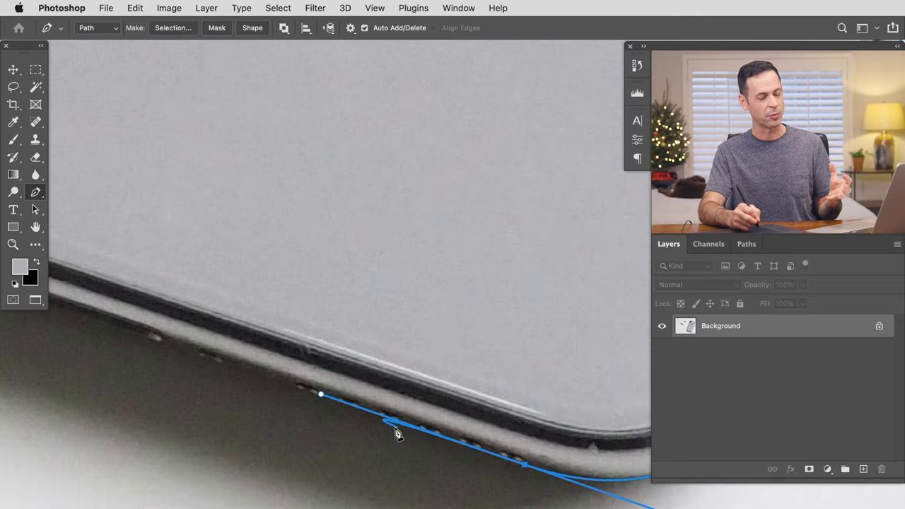
pyautogui.moveTo(236, 364); pyautogui.dragTo(556, 452)
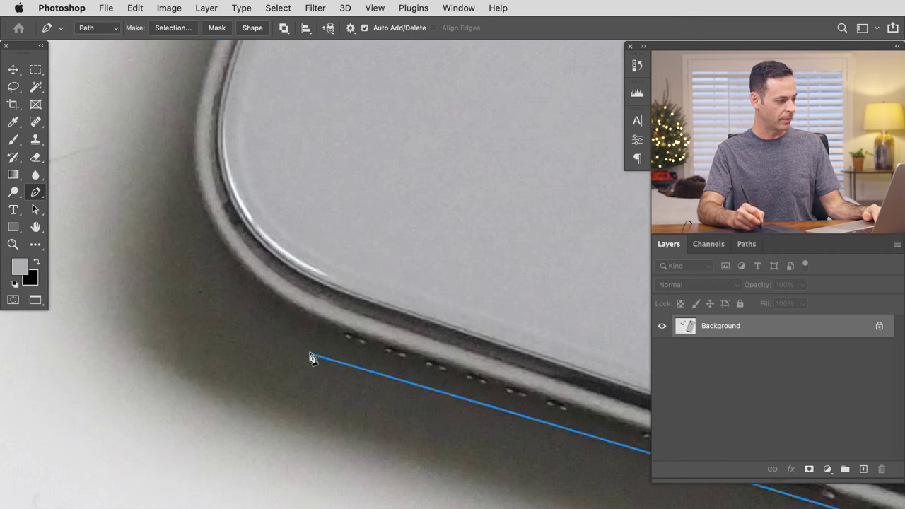
pyautogui.click(348, 338)
pyautogui.moveTo(314, 263); pyautogui.dragTo(313, 387)
pyautogui.moveTo(237, 213); pyautogui.dragTo(278, 97)
pyautogui.scroll(5, 279, 113)
pyautogui.moveTo(284, 136); pyautogui.dragTo(309, 161)
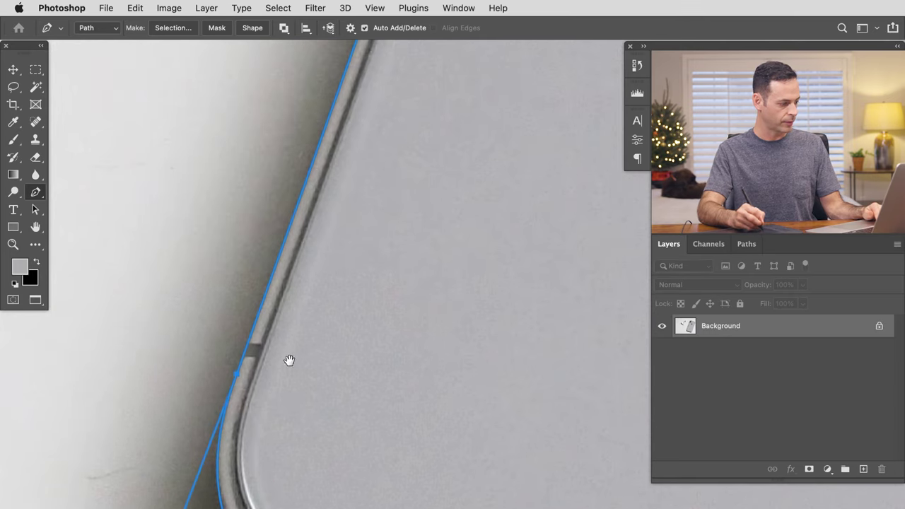
# - Run the path up the phone's left side and close it with a curve around the upper-left corner
pyautogui.moveTo(290, 360); pyautogui.dragTo(292, 156)
pyautogui.moveTo(341, 262); pyautogui.dragTo(267, 460)
pyautogui.moveTo(341, 222); pyautogui.dragTo(320, 475)
pyautogui.moveTo(382, 331); pyautogui.dragTo(273, 472)
pyautogui.scroll(-5, 349, 389)
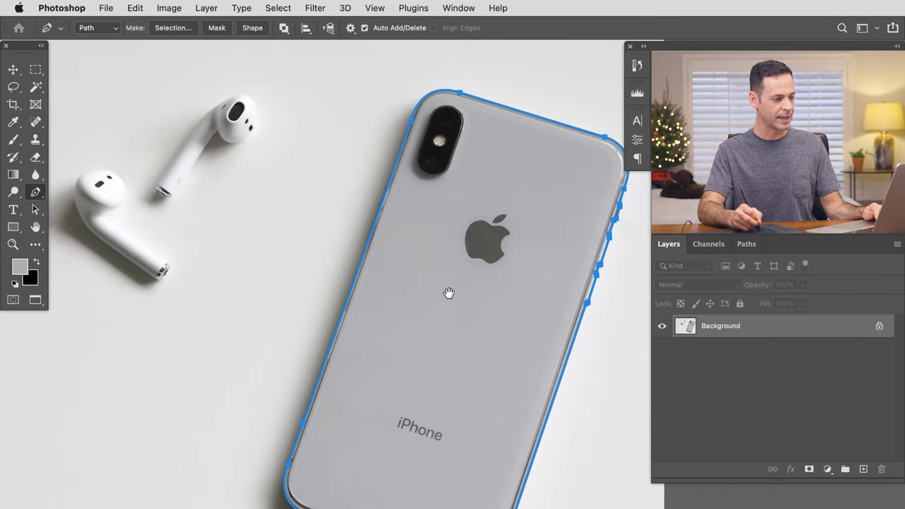
pyautogui.scroll(6, 446, 294)
pyautogui.scroll(4, 434, 260)
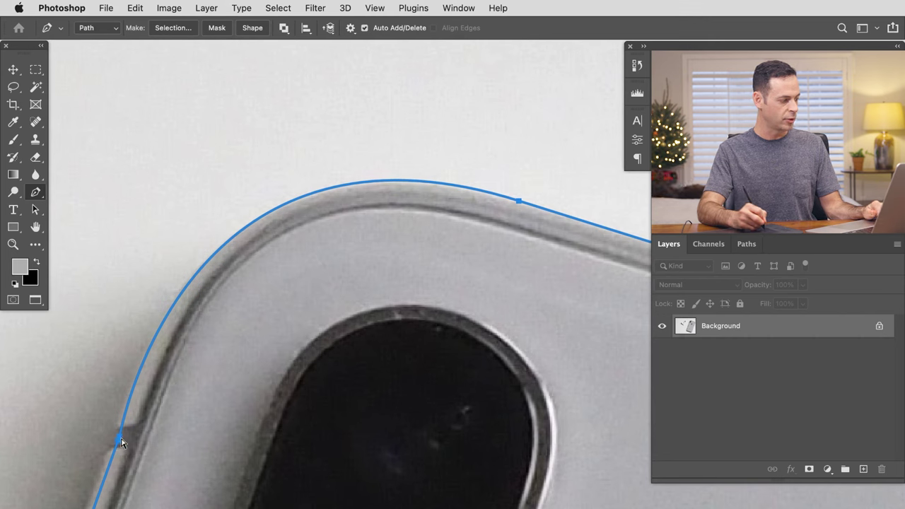
pyautogui.moveTo(121, 442)
pyautogui.mouseDown()
pyautogui.moveTo(115, 397)
pyautogui.moveTo(58, 380)
pyautogui.moveTo(95, 442)
pyautogui.moveTo(140, 368)
pyautogui.moveTo(107, 431)
pyautogui.mouseUp()
pyautogui.scroll(-6, 199, 427)
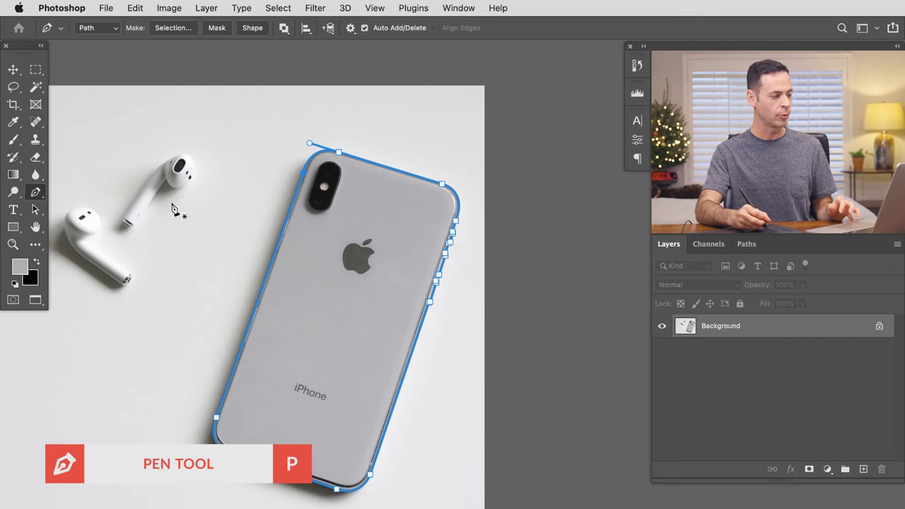
# - Convert the path into a new anti-aliased selection with a feather radius of 0 pixels and apply it as a layer mask
pyautogui.rightClick(336, 210)
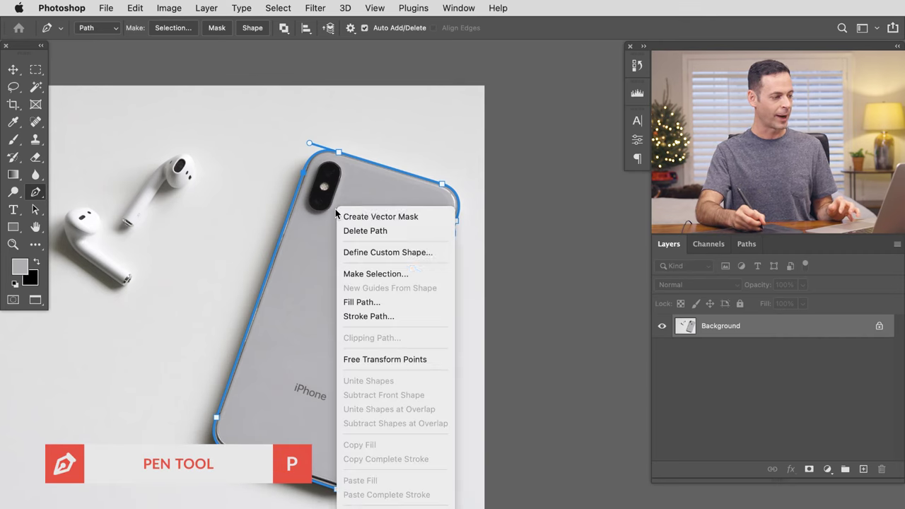
pyautogui.click(380, 274)
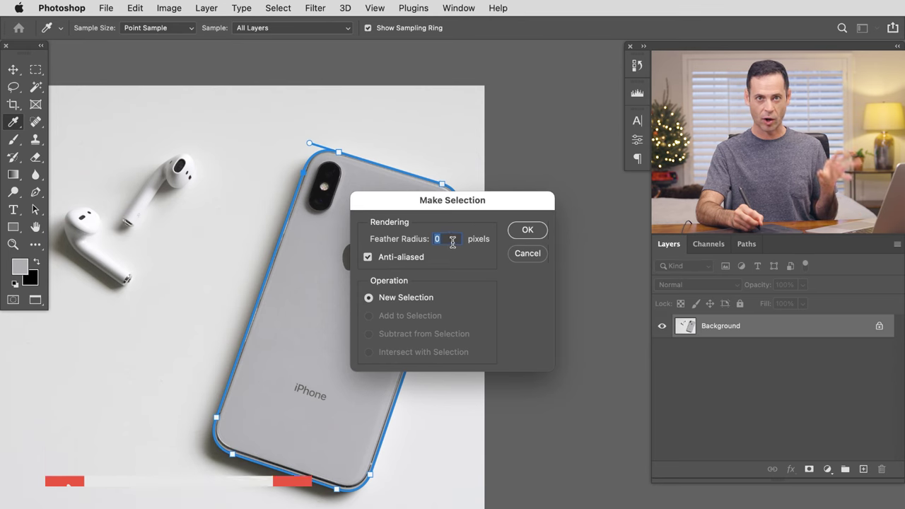
pyautogui.click(526, 232)
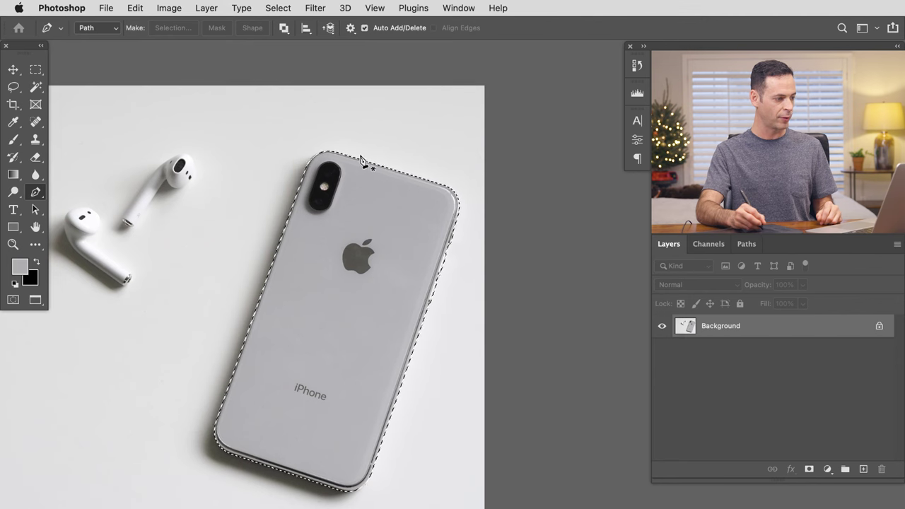
pyautogui.click(810, 470)
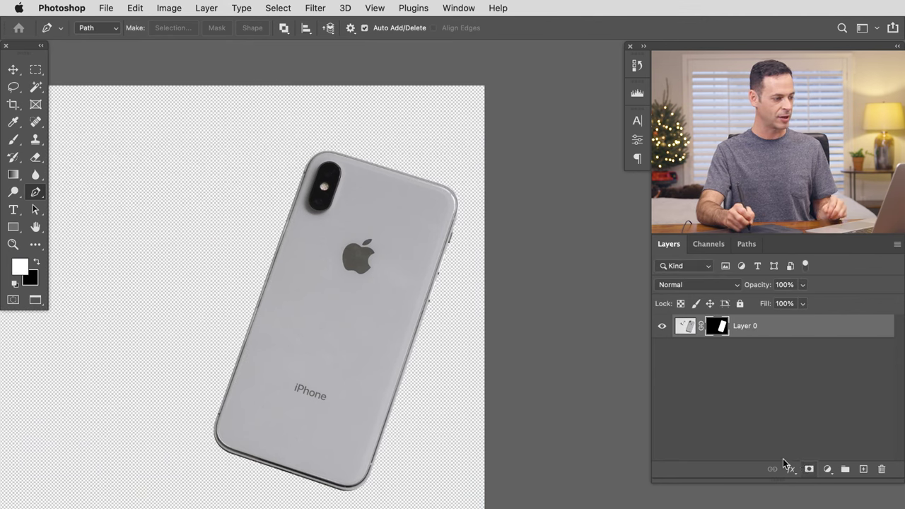
# - Add a blue-purple Solid Color fill layer and place it beneath the masked phone layer
pyautogui.moveTo(439, 241); pyautogui.dragTo(586, 177)
pyautogui.moveTo(535, 405); pyautogui.dragTo(418, 176)
pyautogui.scroll(-5, 495, 299)
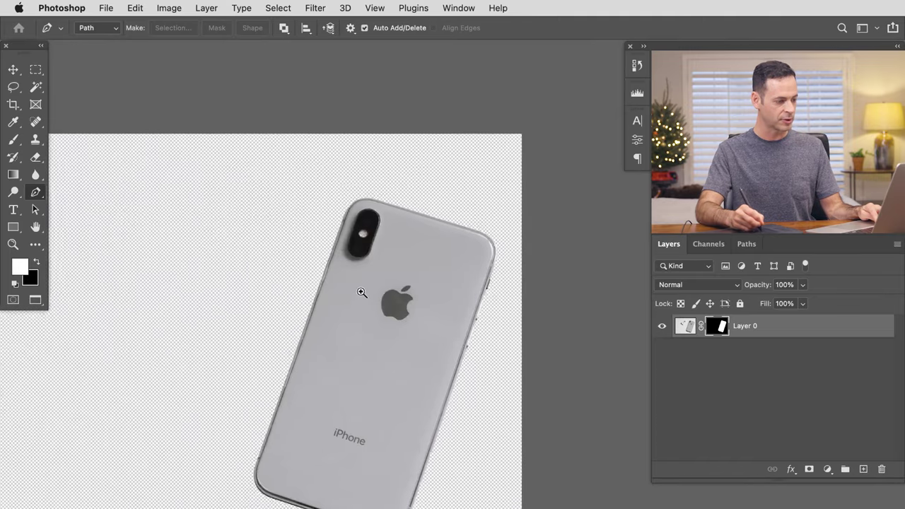
pyautogui.click(837, 473)
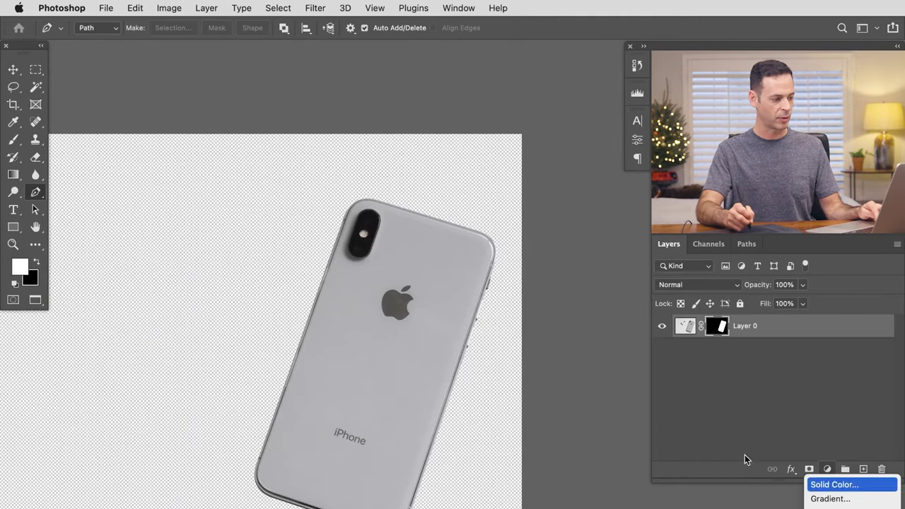
pyautogui.click(832, 483)
pyautogui.click(491, 425)
pyautogui.moveTo(421, 381); pyautogui.dragTo(419, 354)
pyautogui.click(619, 348)
pyautogui.moveTo(773, 335); pyautogui.dragTo(782, 393)
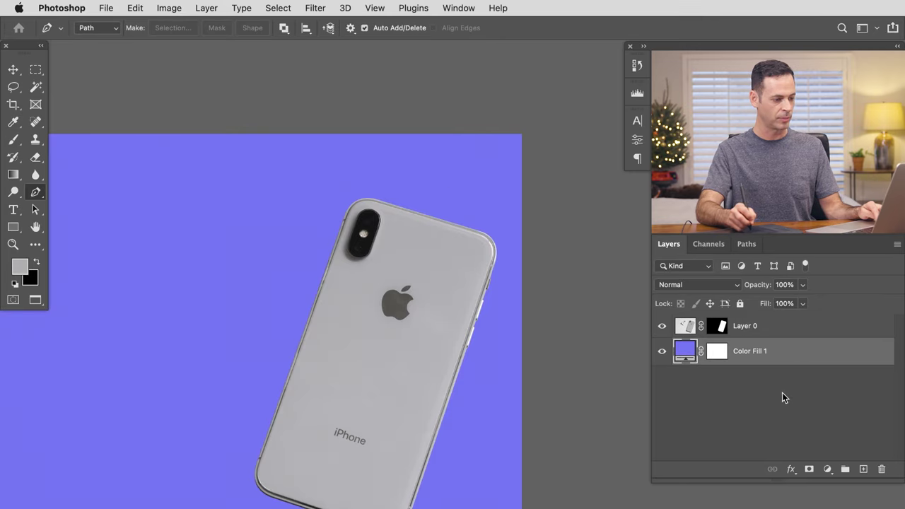
# - Examine the cutout's edges up close against the solid fill, along the side buttons and around the rounded corner
pyautogui.moveTo(419, 483); pyautogui.dragTo(488, 328)
pyautogui.moveTo(509, 265); pyautogui.dragTo(417, 492)
pyautogui.moveTo(491, 247); pyautogui.dragTo(398, 473)
pyautogui.moveTo(495, 178); pyautogui.dragTo(404, 428)
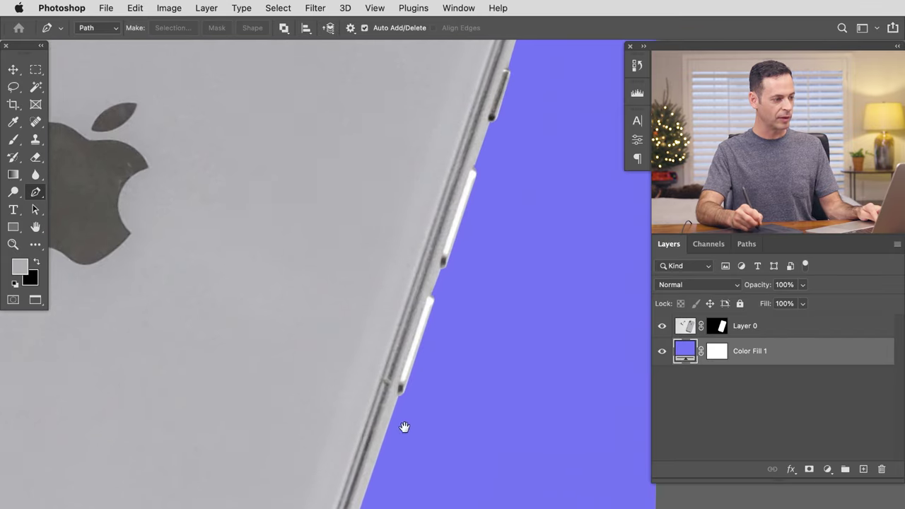
pyautogui.moveTo(449, 272); pyautogui.dragTo(471, 284)
pyautogui.scroll(10, 472, 284)
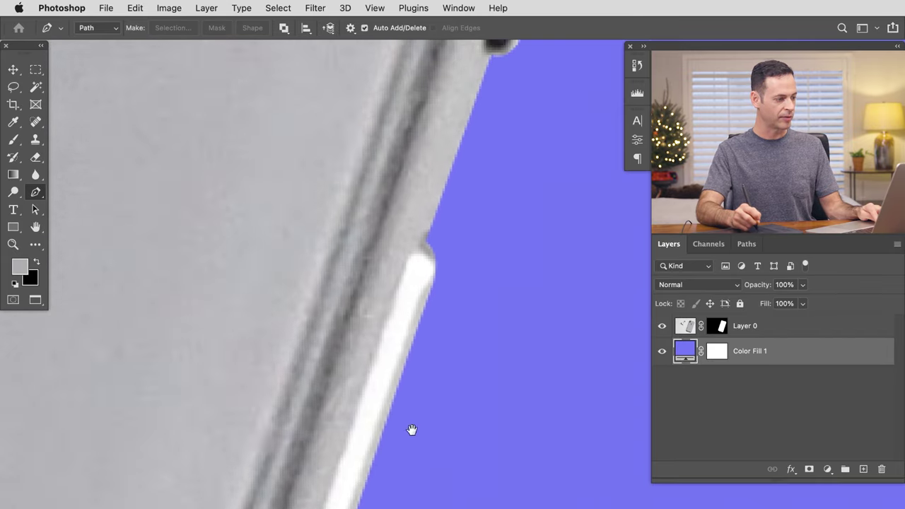
pyautogui.moveTo(477, 200); pyautogui.dragTo(396, 491)
pyautogui.moveTo(432, 234); pyautogui.dragTo(412, 441)
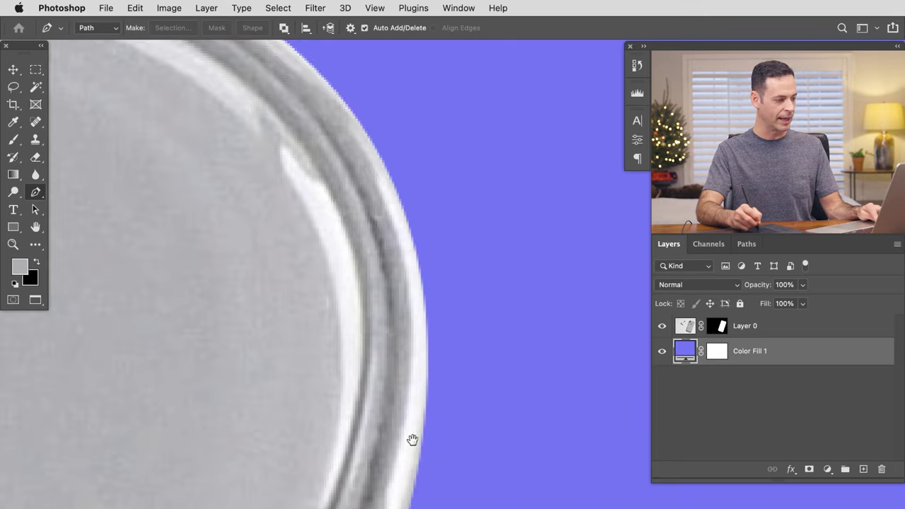
pyautogui.moveTo(458, 350); pyautogui.dragTo(405, 339)
pyautogui.scroll(-5, 406, 340)
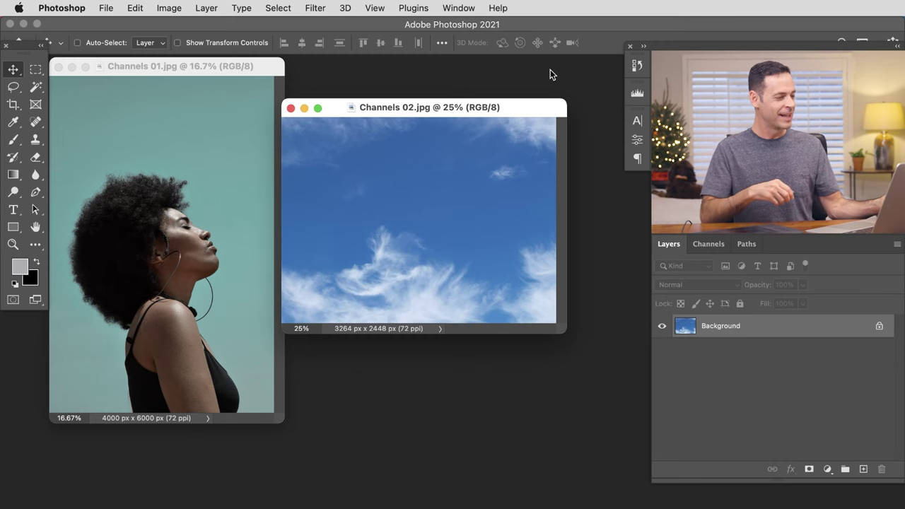
# - Display Channels 02.jpg in full screen mode, enlarged and centred in the workspace
pyautogui.moveTo(506, 110); pyautogui.dragTo(512, 112)
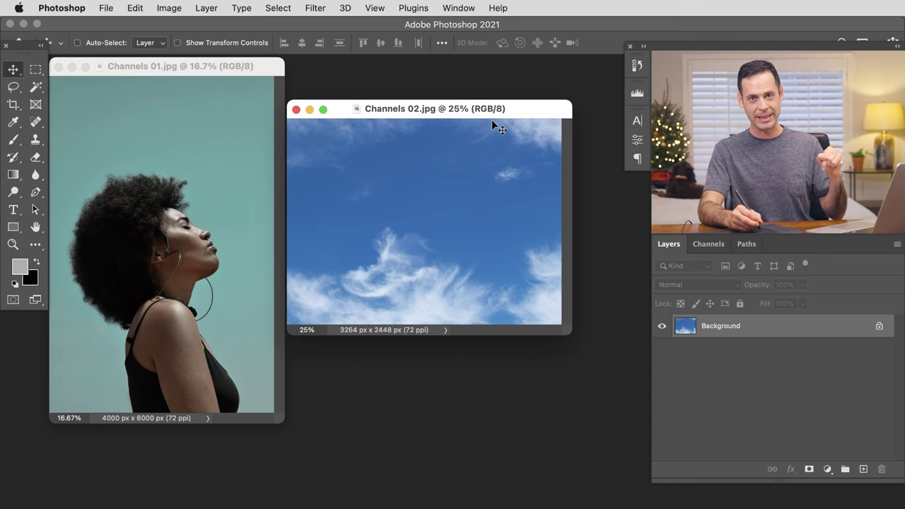
pyautogui.moveTo(507, 109); pyautogui.dragTo(504, 106)
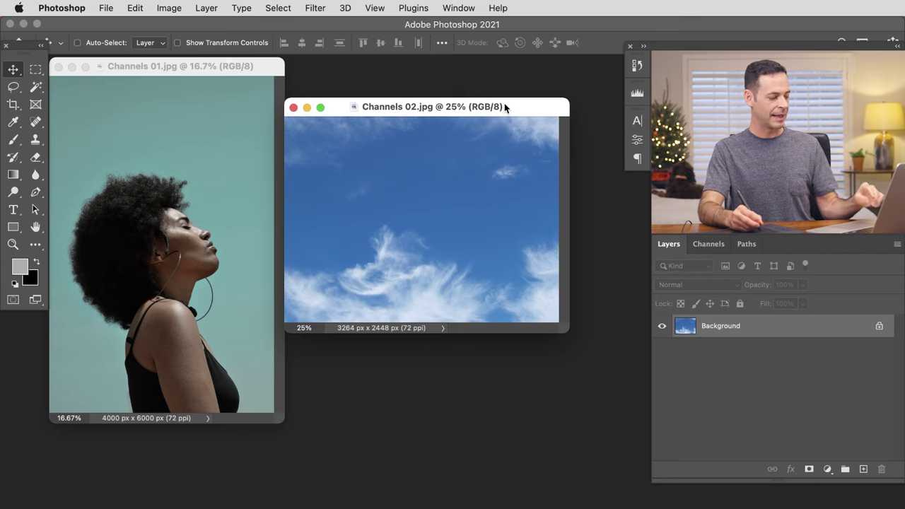
pyautogui.press('f')
pyautogui.moveTo(451, 277); pyautogui.dragTo(501, 275)
pyautogui.moveTo(514, 307); pyautogui.dragTo(379, 249)
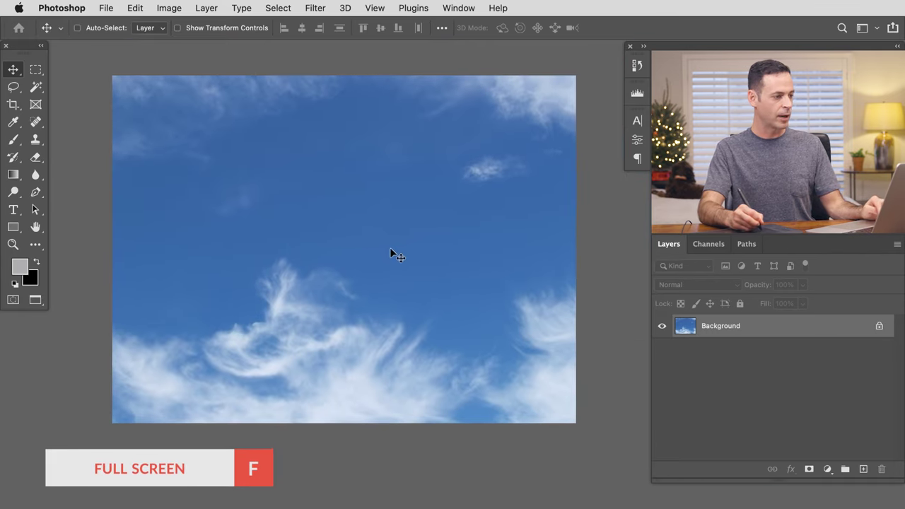
# - Show the sky image's channels, compare Red, Green and Blue individually for cloud contrast, and return to Red
pyautogui.click(456, 8)
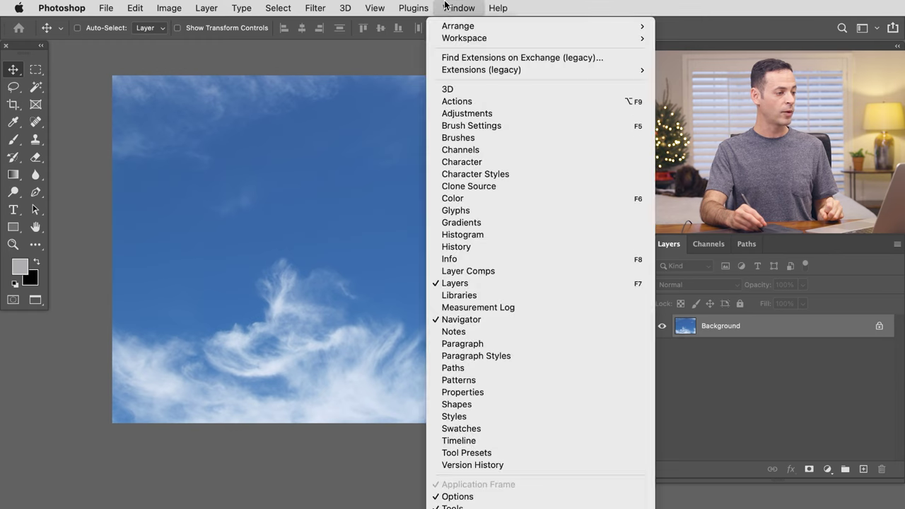
pyautogui.click(460, 150)
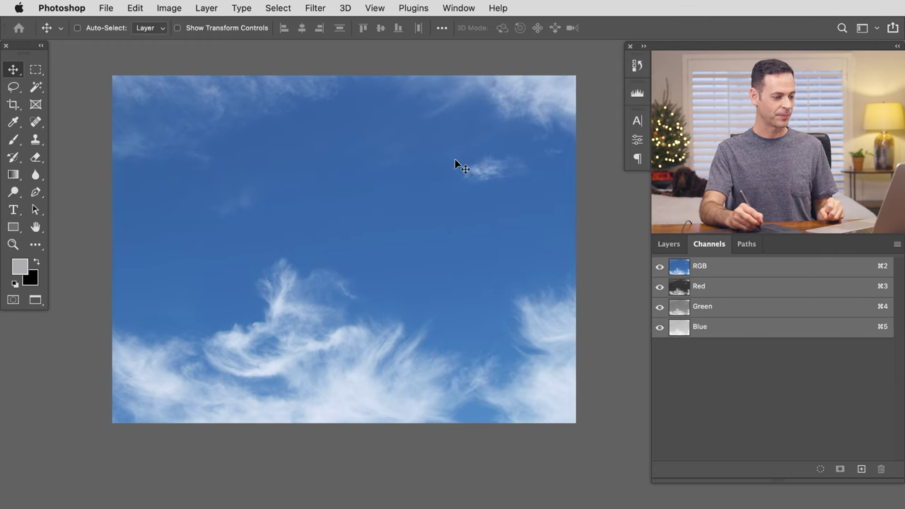
pyautogui.click(714, 288)
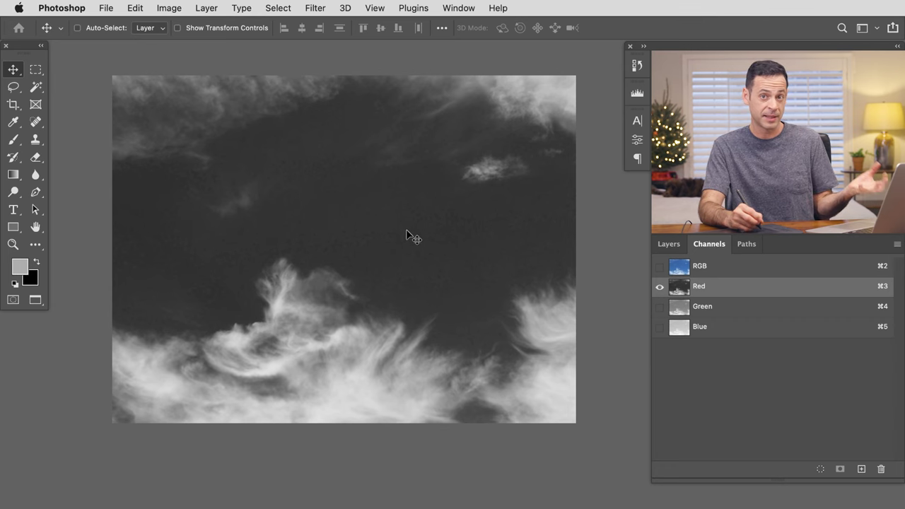
pyautogui.click(719, 308)
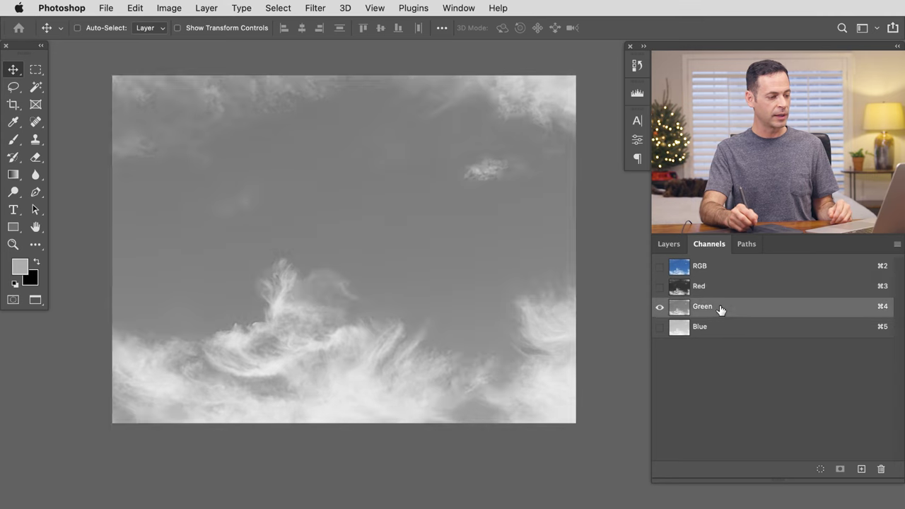
pyautogui.click(715, 329)
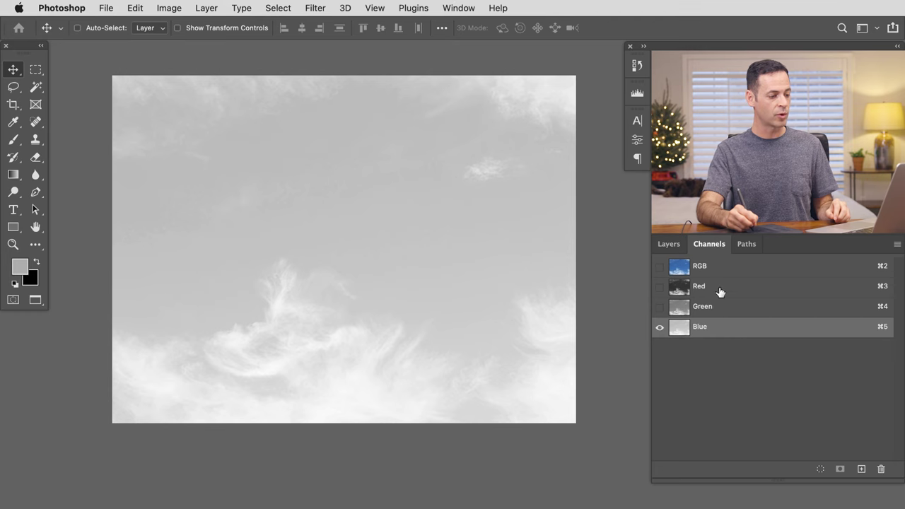
pyautogui.click(719, 289)
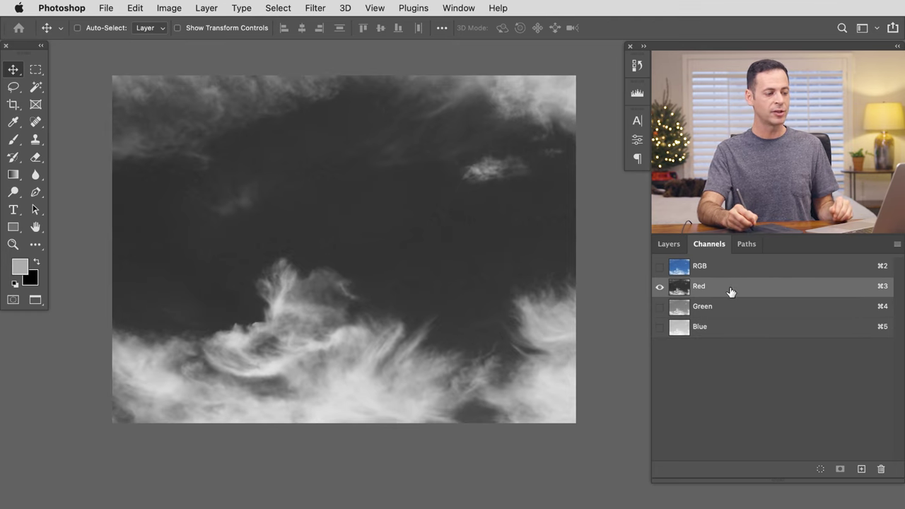
# - Duplicate the Red channel and darken the copy's shadows with Levels, setting the black input level to 24
pyautogui.moveTo(722, 289); pyautogui.dragTo(862, 469)
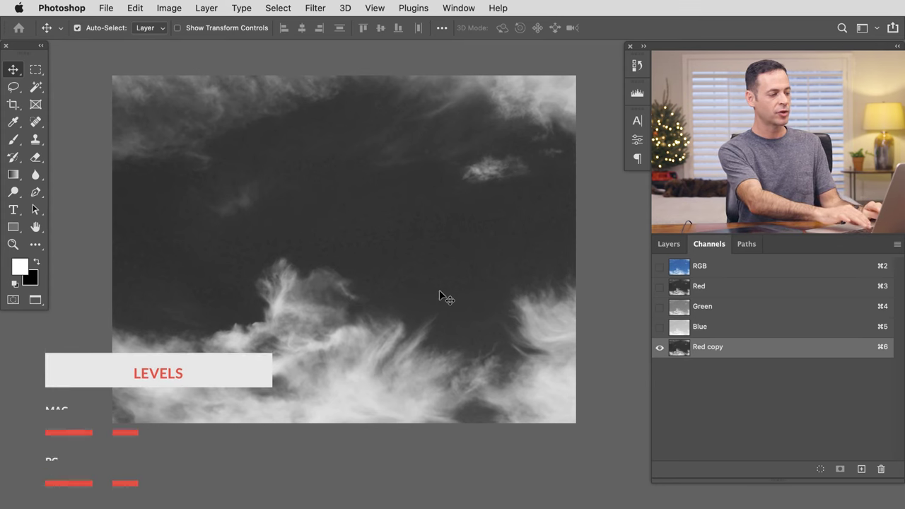
pyautogui.press('super+l')
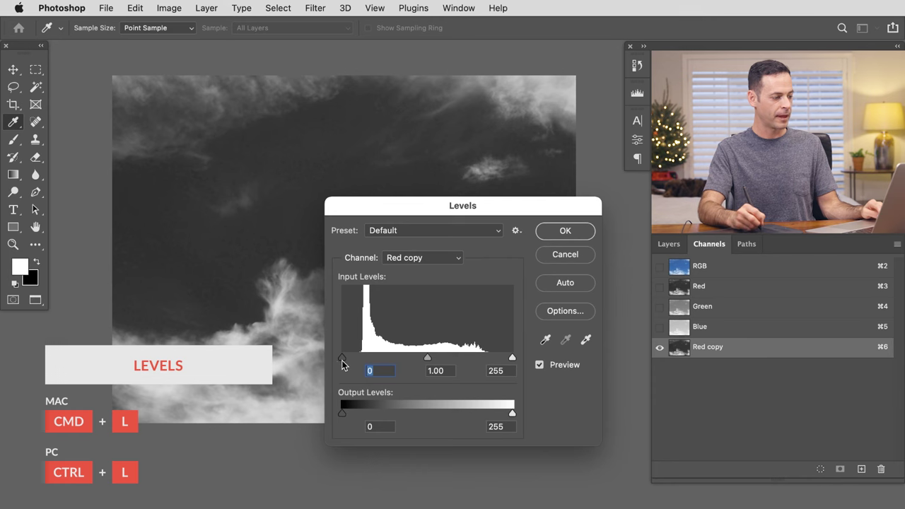
pyautogui.moveTo(342, 359); pyautogui.dragTo(356, 360)
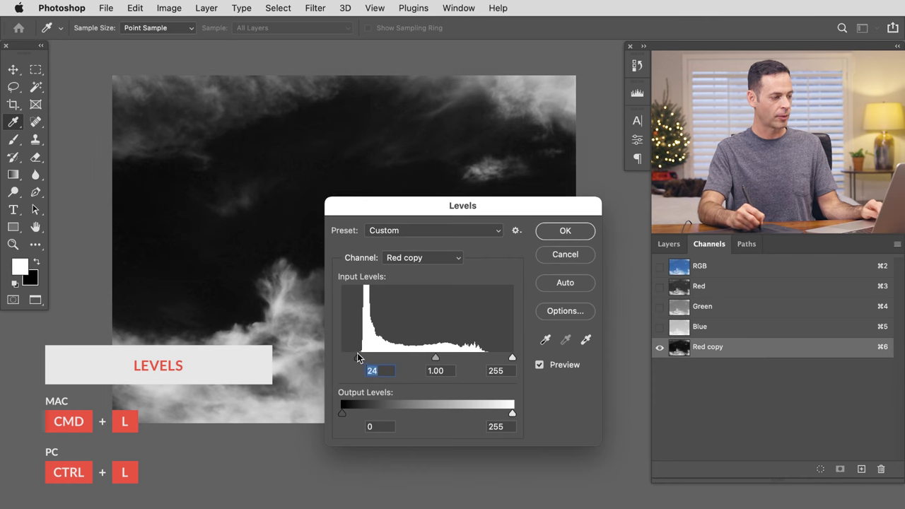
pyautogui.click(564, 236)
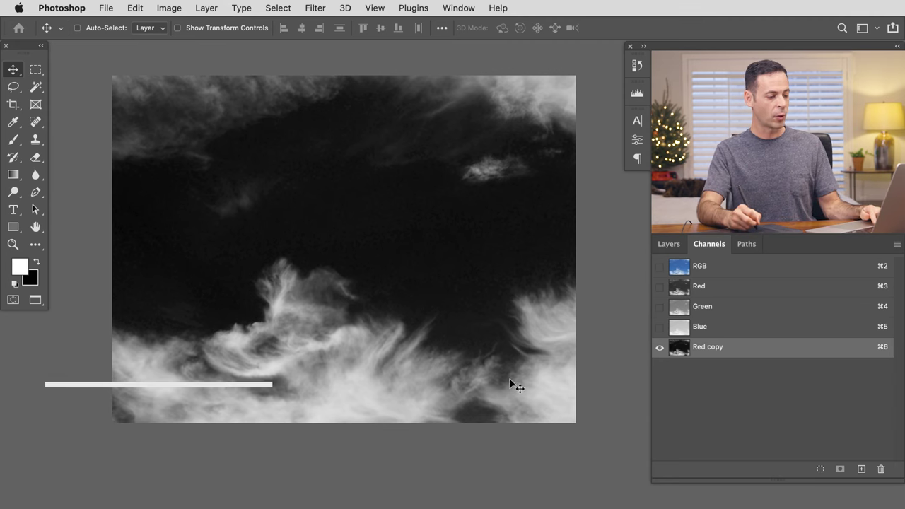
# - Load the Red copy channel as a selection and add a new empty layer above the full-colour Background
pyautogui.keyDown('super'); pyautogui.click(680, 350); pyautogui.keyUp('super')
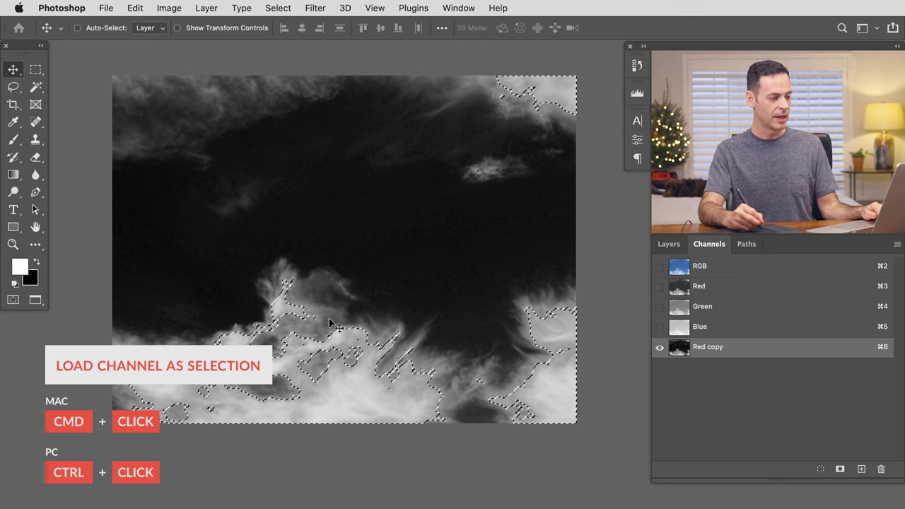
pyautogui.click(668, 244)
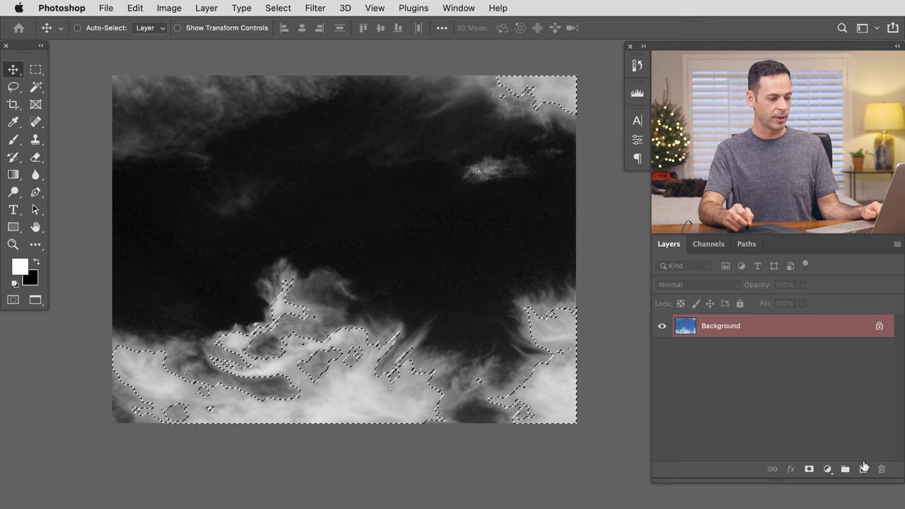
pyautogui.click(864, 468)
pyautogui.press('super+2')
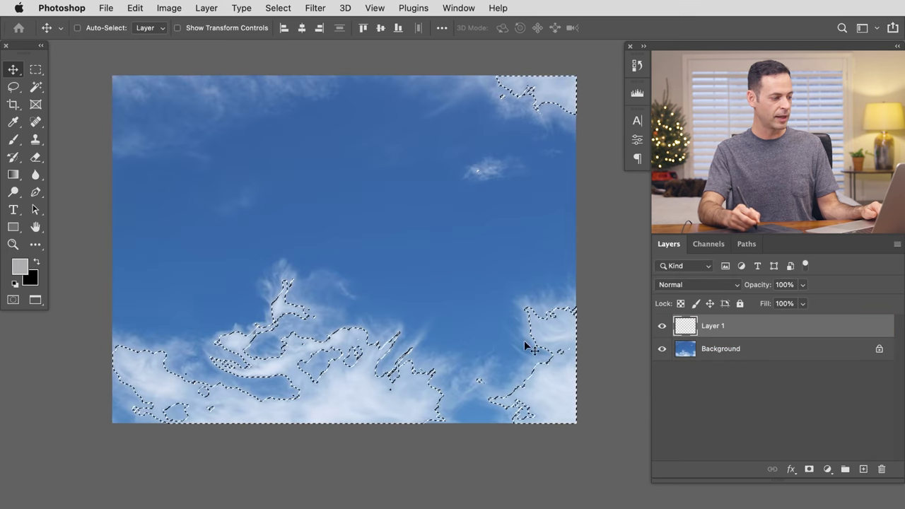
# - Fill the cloud selection on the new layer with White at 100% opacity in Normal mode
pyautogui.click(135, 8)
pyautogui.click(145, 213)
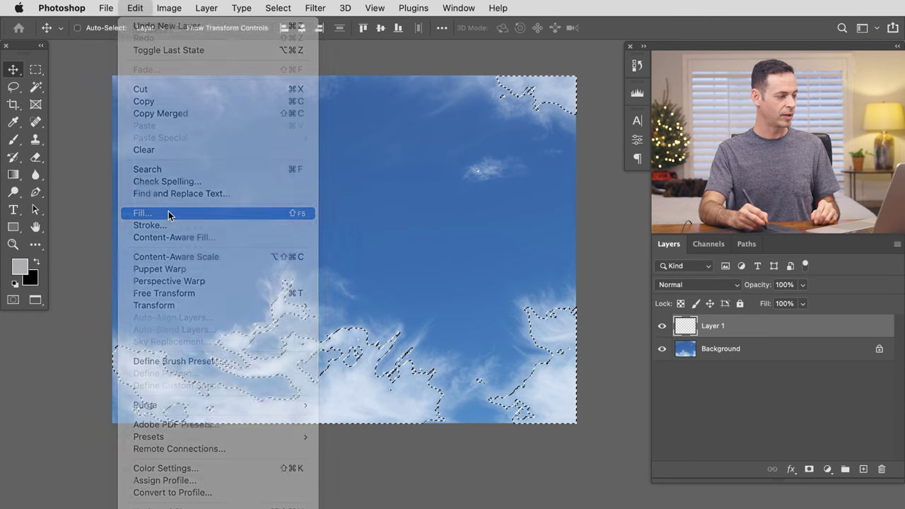
pyautogui.click(462, 229)
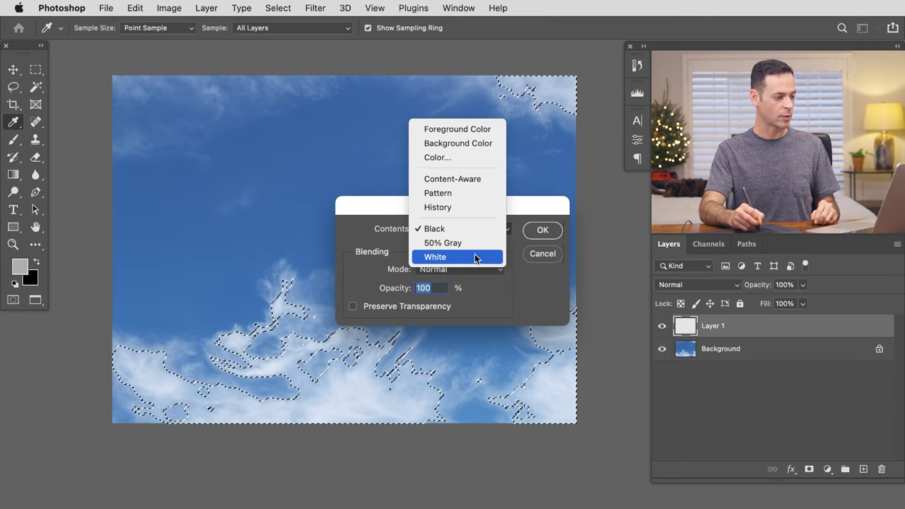
pyautogui.click(466, 257)
pyautogui.click(541, 231)
pyautogui.press('v')
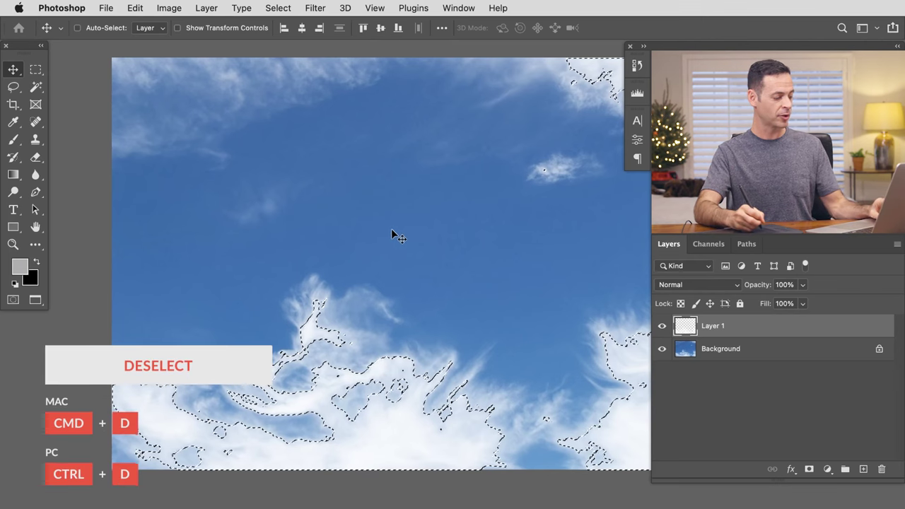
# - Deselect the clouds and copy the white cloud layer from Channels 02.jpg into Channels 01.jpg
pyautogui.press('super+d')
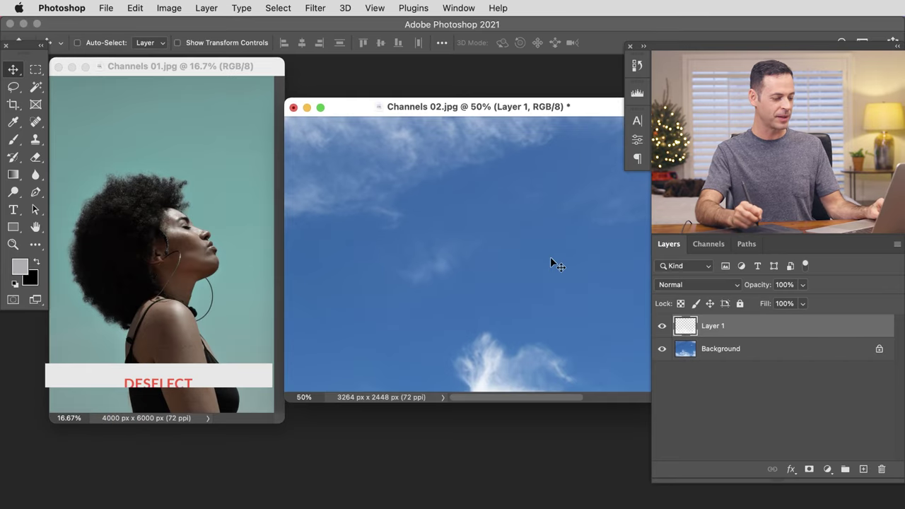
pyautogui.press('super+minus')
pyautogui.press('super+minus')
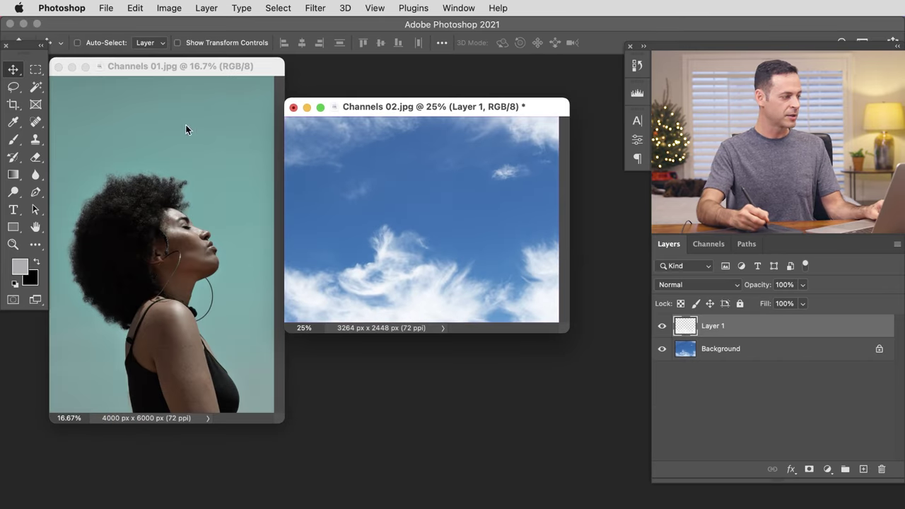
pyautogui.moveTo(427, 204); pyautogui.dragTo(280, 255)
pyautogui.moveTo(211, 225); pyautogui.dragTo(227, 219)
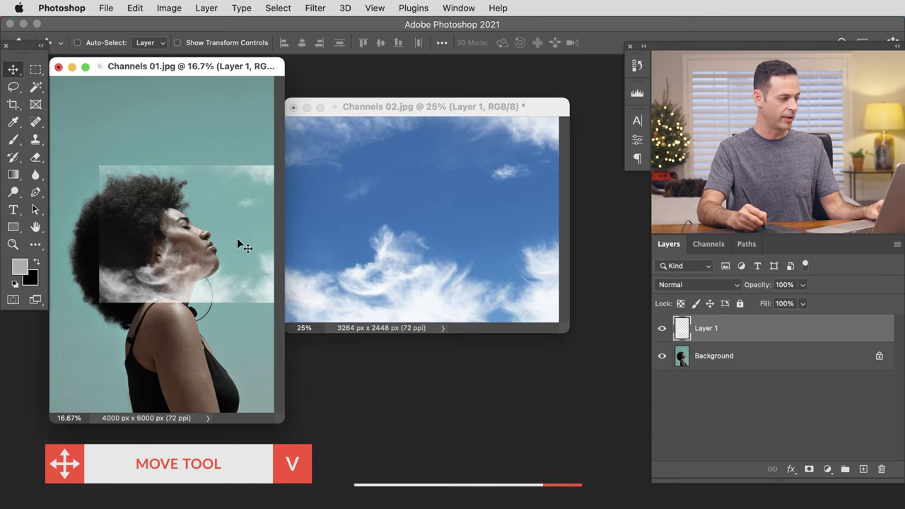
# - Display Channels 01.jpg in full screen mode, then scale the cloud layer to about 261%, rotate it 180° and position it over the portrait
pyautogui.press('f')
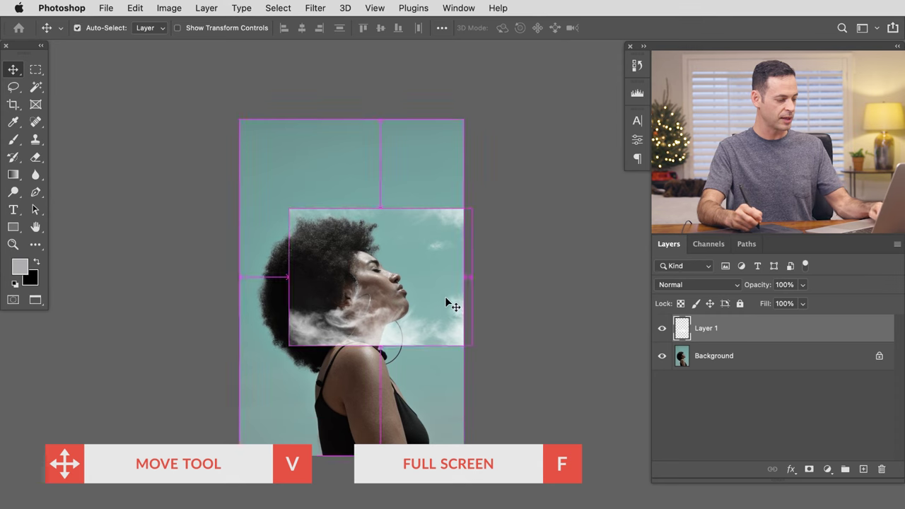
pyautogui.press('super+t')
pyautogui.moveTo(473, 348); pyautogui.dragTo(620, 456)
pyautogui.moveTo(548, 408); pyautogui.dragTo(519, 398)
pyautogui.rightClick(375, 272)
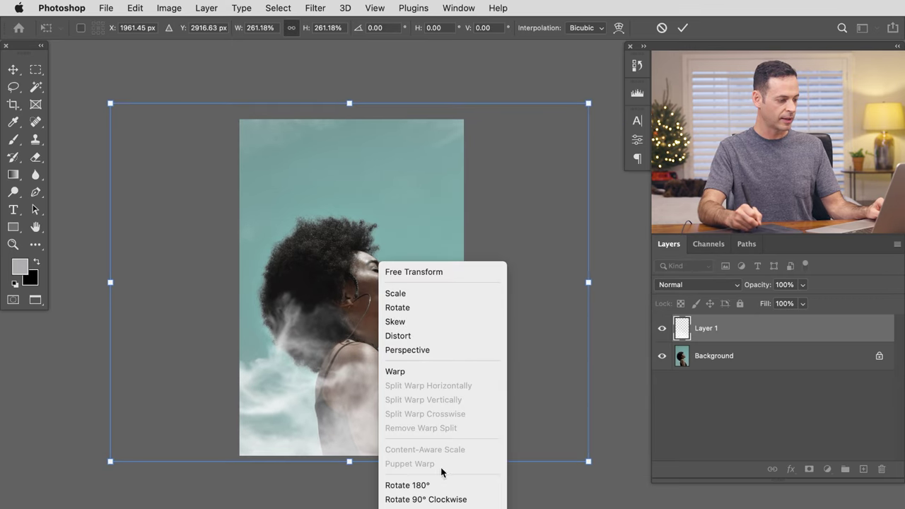
pyautogui.click(434, 493)
pyautogui.moveTo(445, 380)
pyautogui.mouseDown()
pyautogui.moveTo(595, 373)
pyautogui.moveTo(562, 374)
pyautogui.moveTo(570, 381)
pyautogui.moveTo(529, 365)
pyautogui.moveTo(320, 352)
pyautogui.moveTo(351, 366)
pyautogui.moveTo(339, 367)
pyautogui.moveTo(416, 348)
pyautogui.moveTo(432, 400)
pyautogui.moveTo(432, 384)
pyautogui.mouseUp()
pyautogui.press('Return')
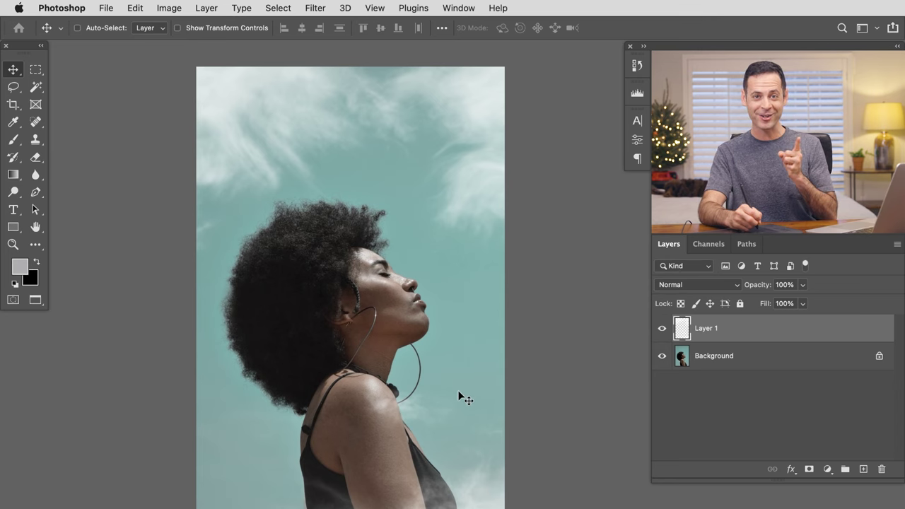
# - Hide the cloud layer and select the woman on the Background layer with Select Subject
pyautogui.click(663, 332)
pyautogui.click(728, 361)
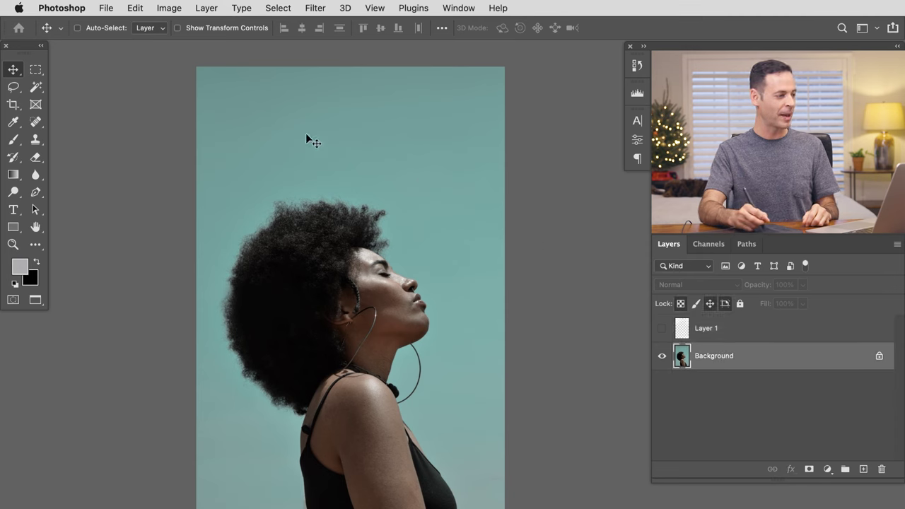
pyautogui.click(278, 8)
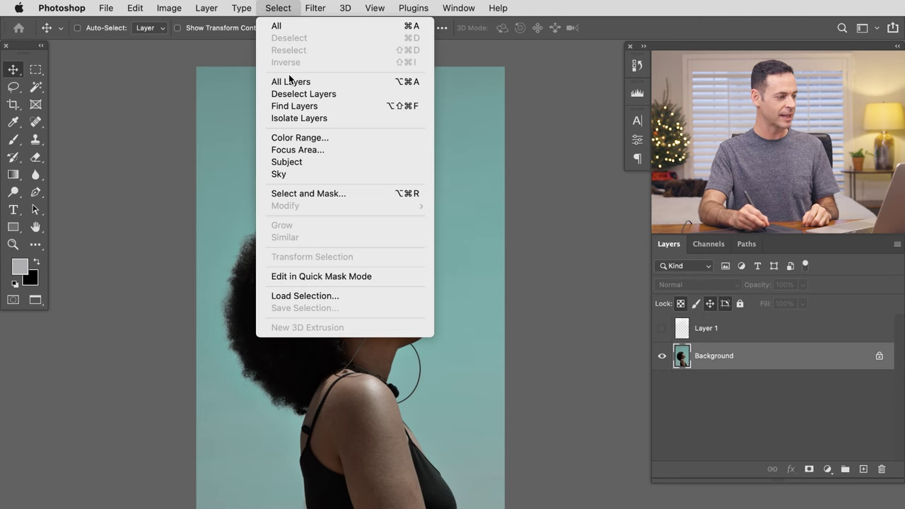
pyautogui.click(316, 162)
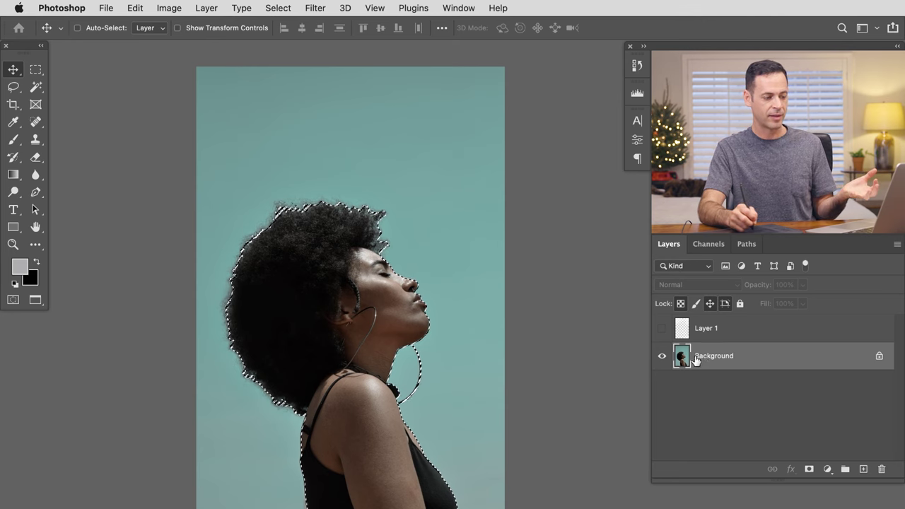
# - Show the cloud layer again and add a layer mask to it from the woman's selection
pyautogui.click(663, 329)
pyautogui.click(700, 330)
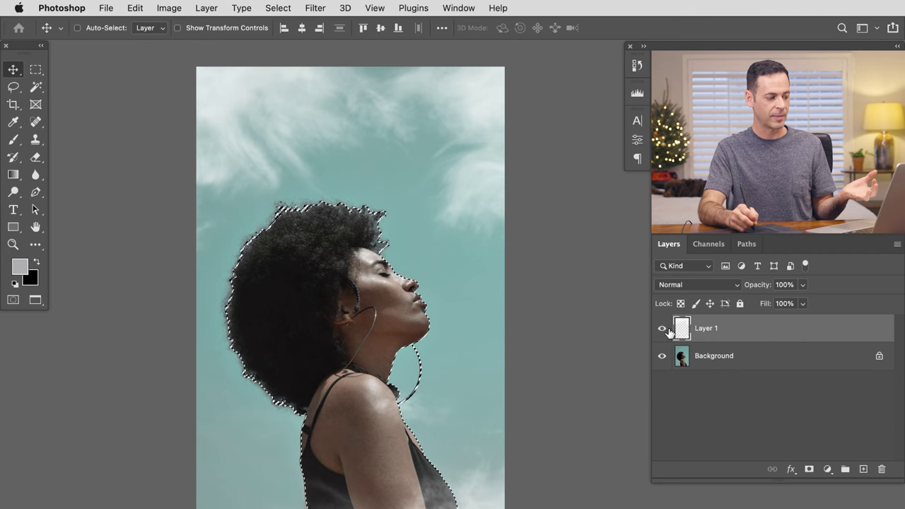
pyautogui.click(810, 469)
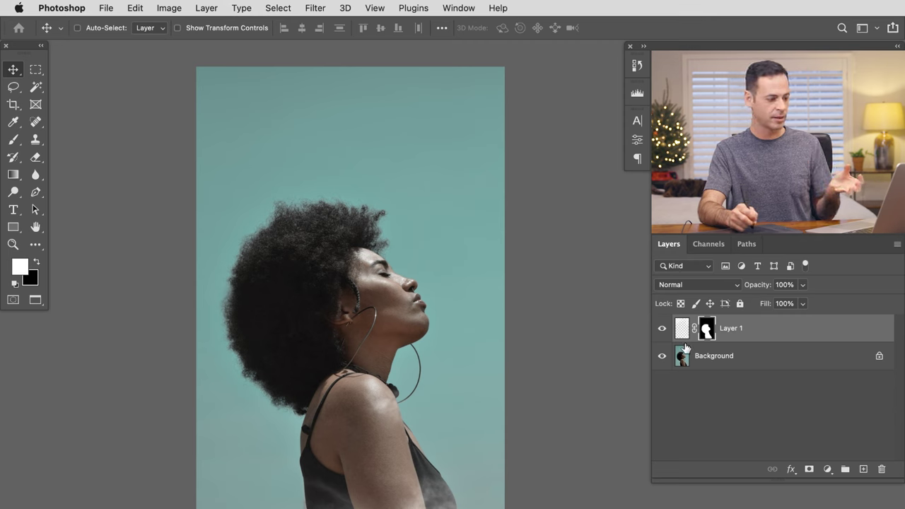
# - Compare the portrait with and without the masked cloud layer, and invert the layer mask to keep the clouds off the woman
pyautogui.click(662, 332)
pyautogui.click(663, 332)
pyautogui.click(664, 332)
pyautogui.click(664, 333)
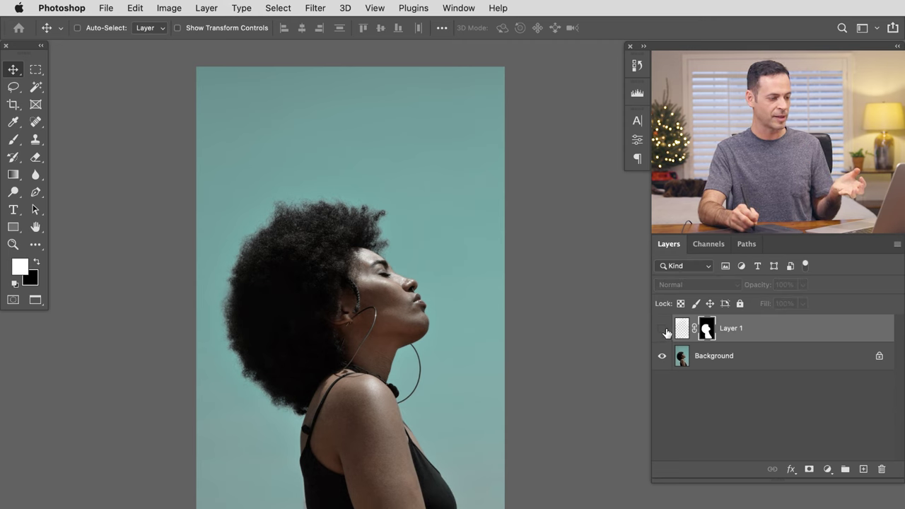
pyautogui.click(663, 332)
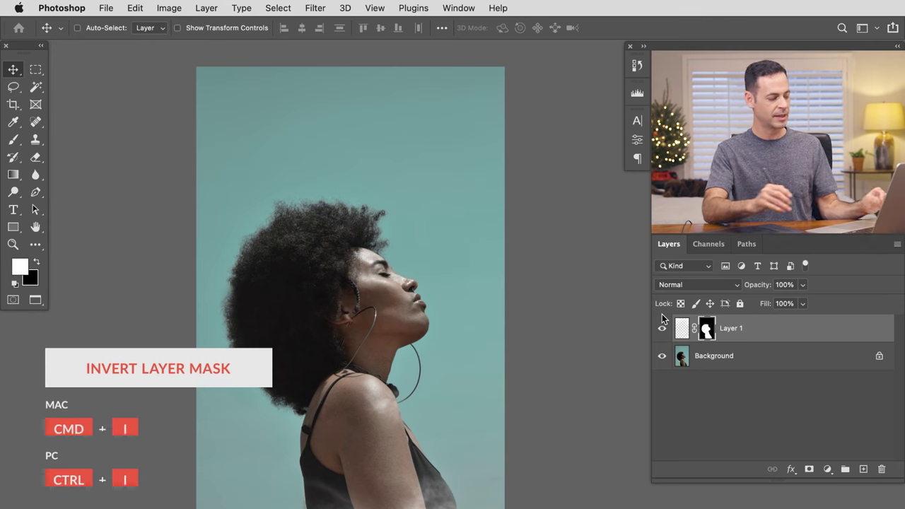
pyautogui.press('super+i')
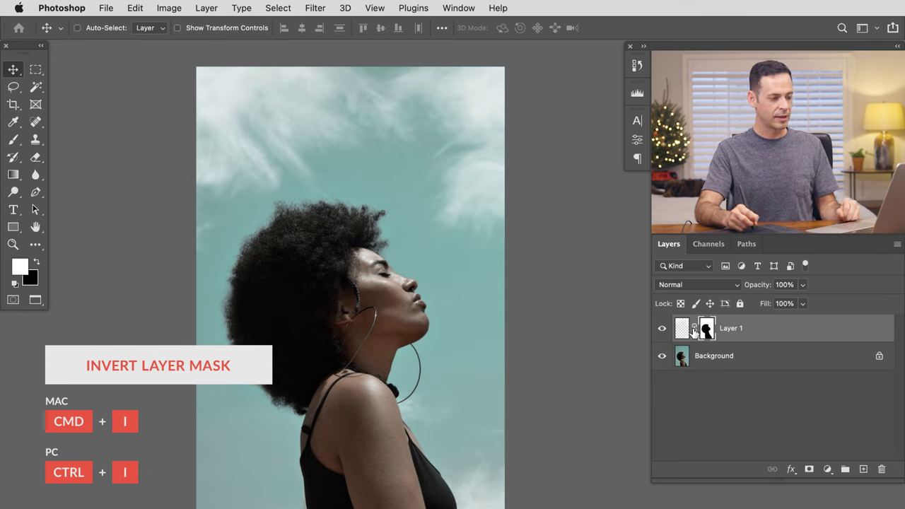
# - Unlink the cloud layer from its mask, then reposition and transform the clouds independently behind the woman
pyautogui.moveTo(392, 400); pyautogui.dragTo(326, 324)
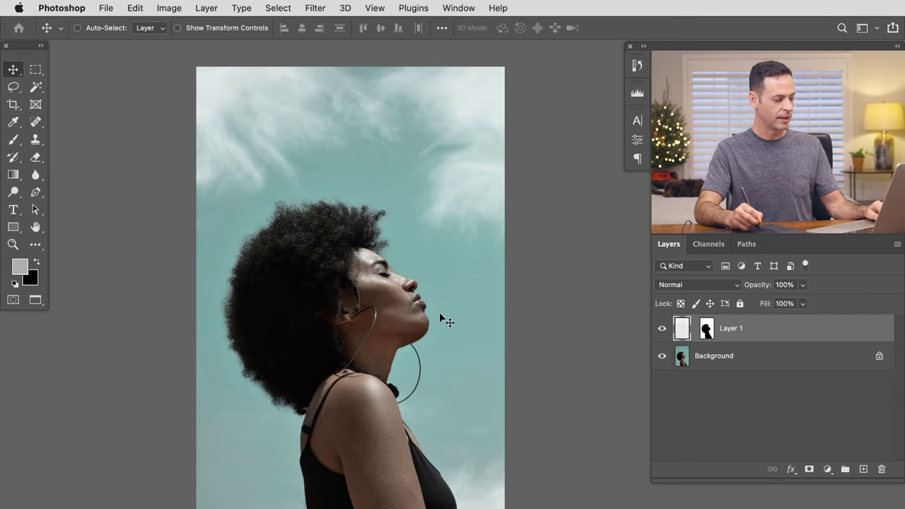
pyautogui.press('super+t')
pyautogui.keyDown('alt'); pyautogui.keyDown('super'); pyautogui.click(481, 318); pyautogui.keyUp('super'); pyautogui.keyUp('alt')
pyautogui.moveTo(494, 143); pyautogui.dragTo(547, 118)
pyautogui.moveTo(463, 357); pyautogui.dragTo(433, 357)
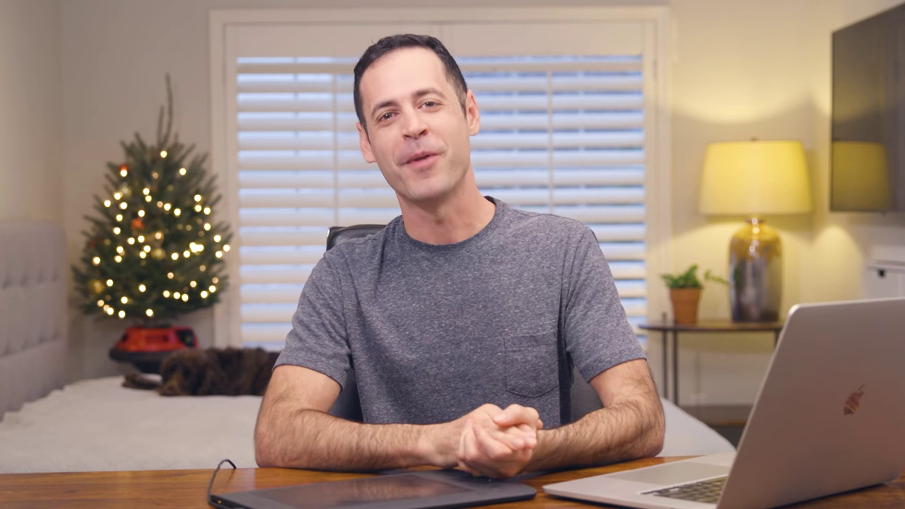